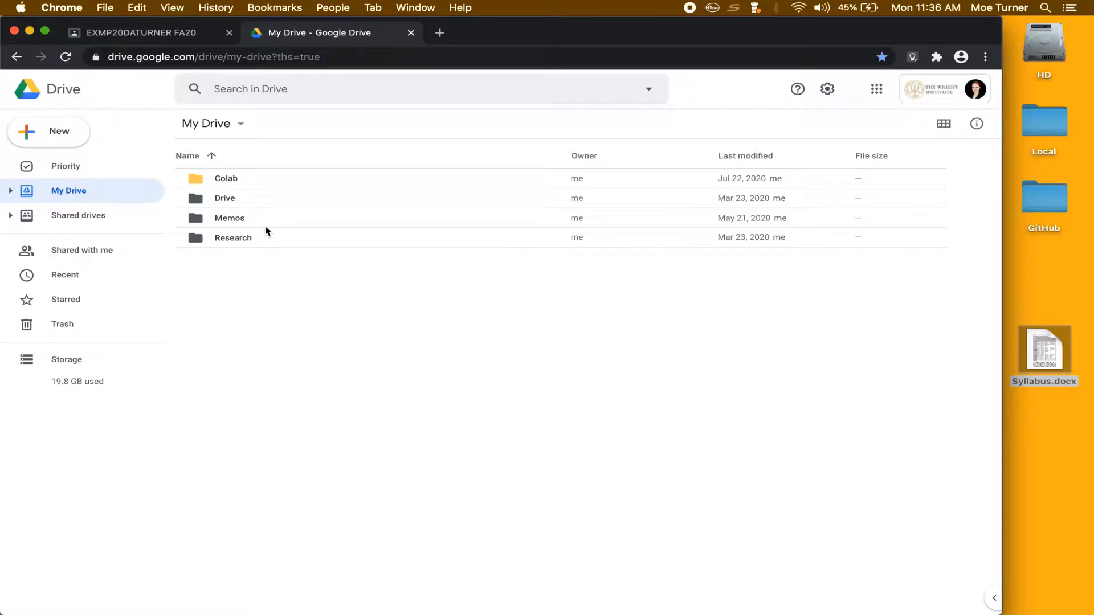
Upload Syllabus.docx from the Desktop to My Drive and open it in Google Docs at its rubric table.
{"action": "left_click", "coordinate": [71, 140]}
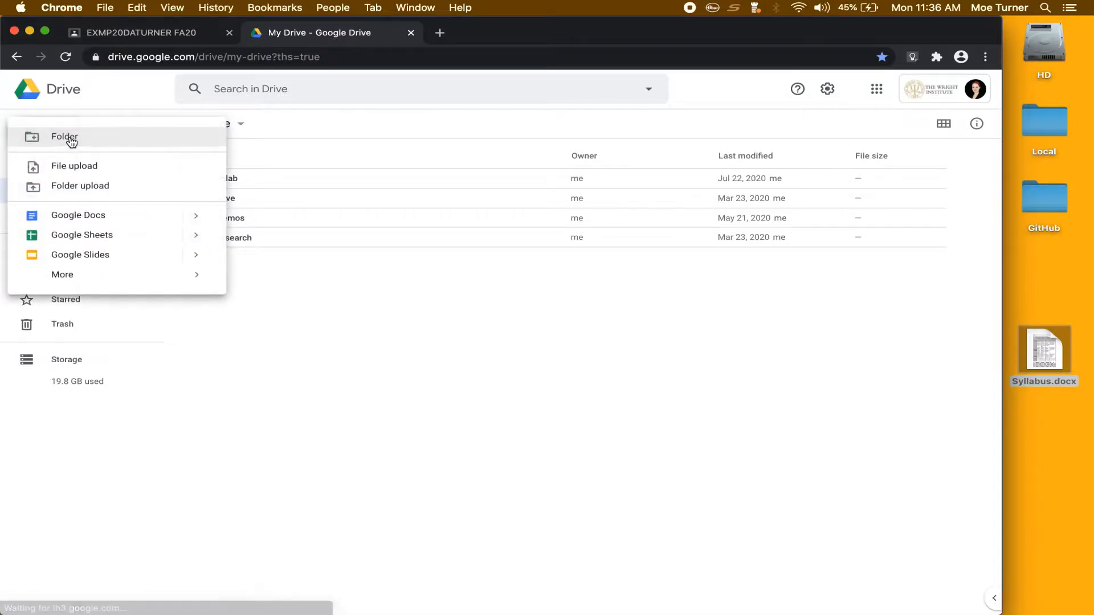
{"action": "left_click", "coordinate": [74, 166]}
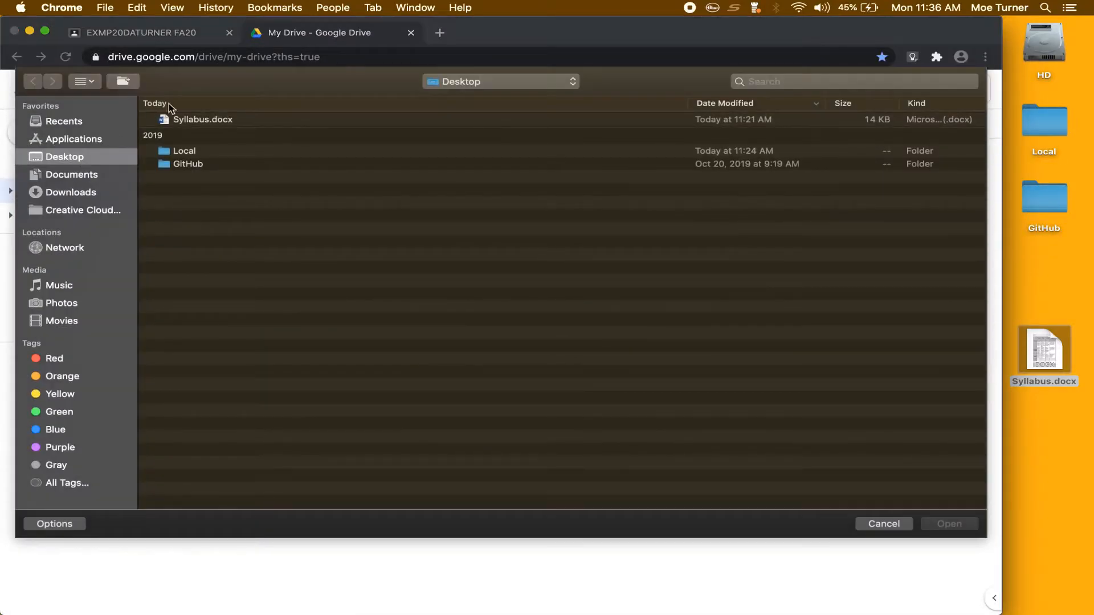
{"action": "left_click", "coordinate": [200, 119]}
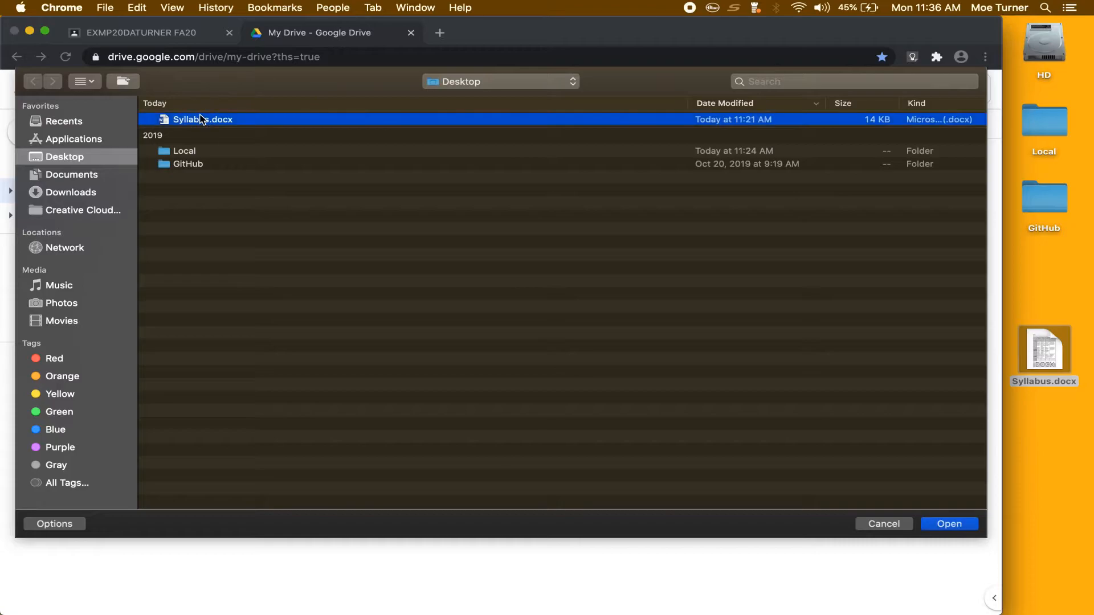
{"action": "left_click", "coordinate": [941, 523]}
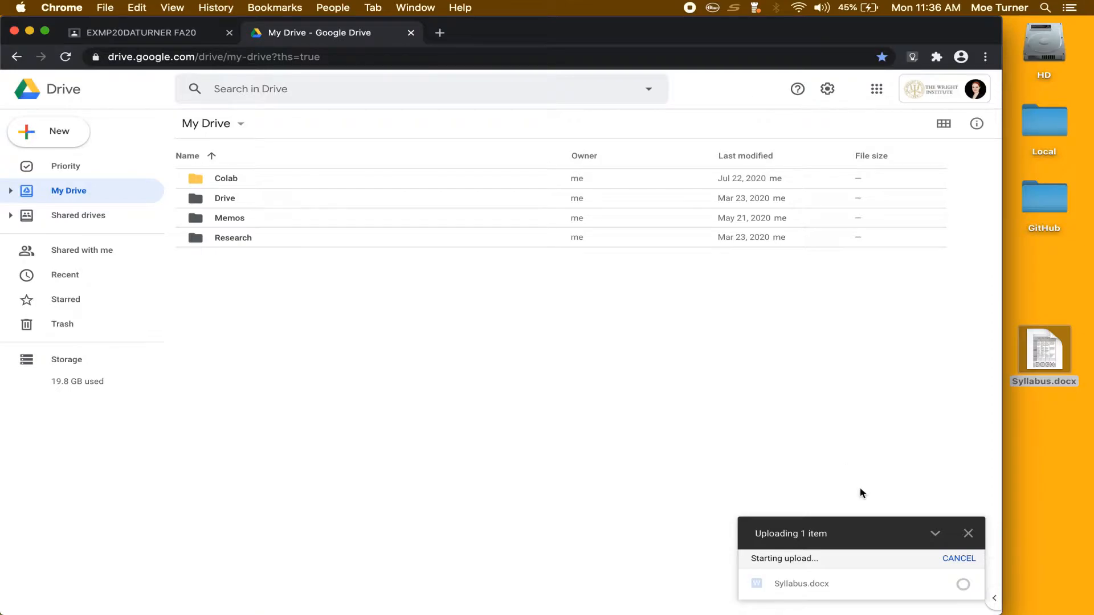
{"action": "double_click", "coordinate": [218, 257]}
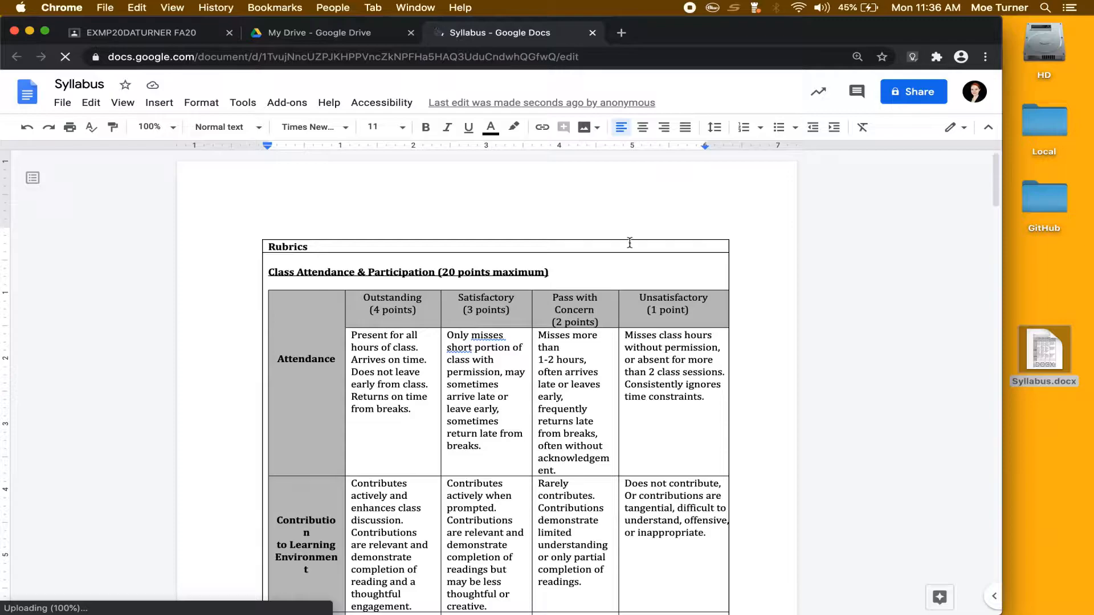
{"action": "scroll", "coordinate": [484, 247], "scroll_direction": "down", "scroll_amount": 3}
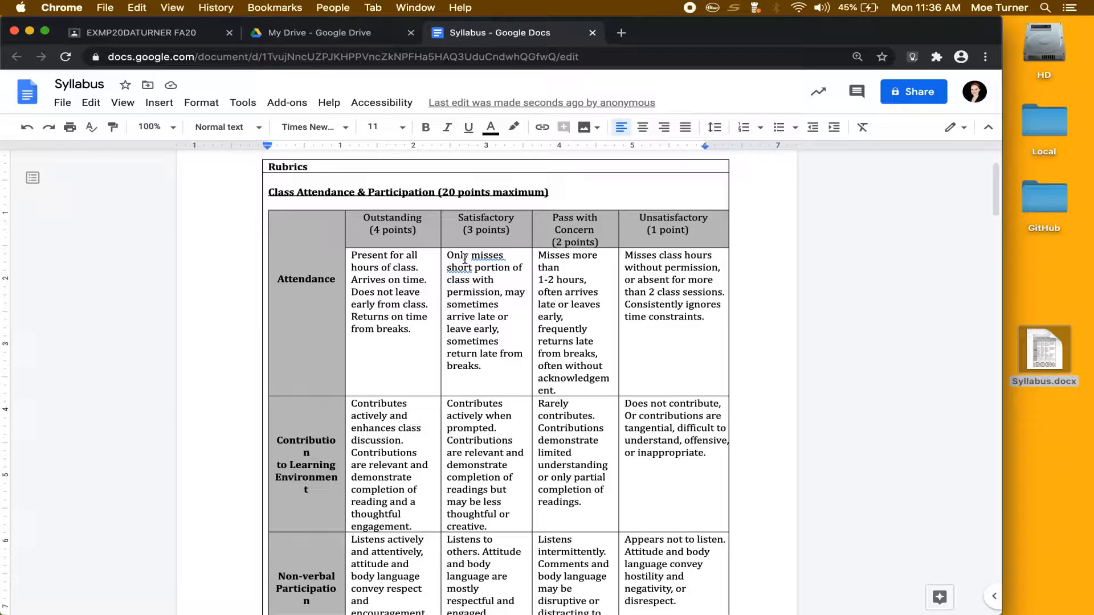
Open wrightinstituteonline.com in a new browser tab.
{"action": "left_click", "coordinate": [620, 32]}
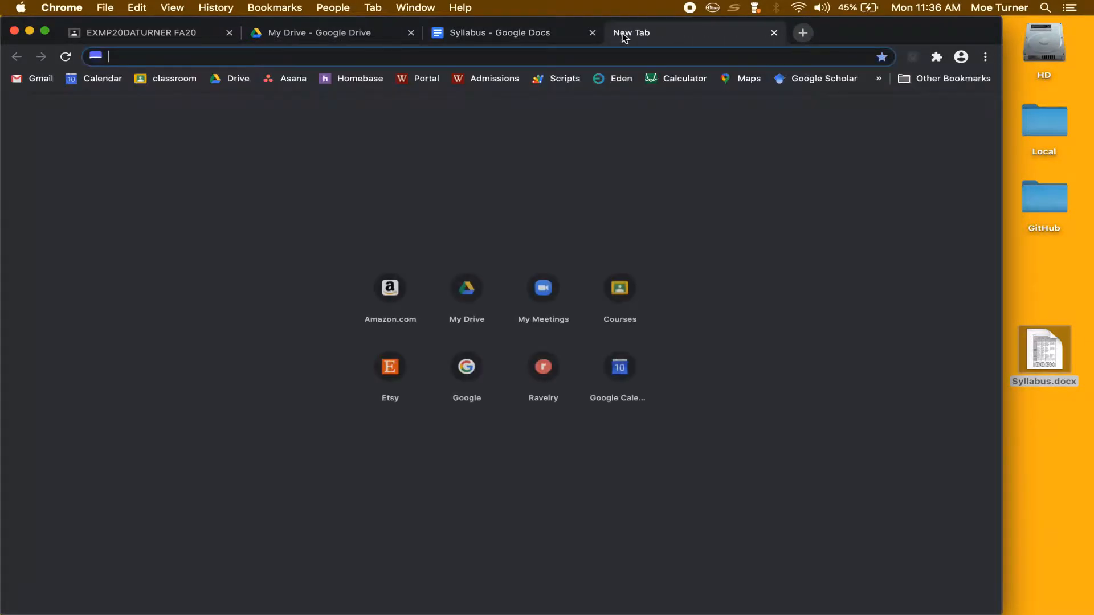
{"action": "type", "text": "wrighti"}
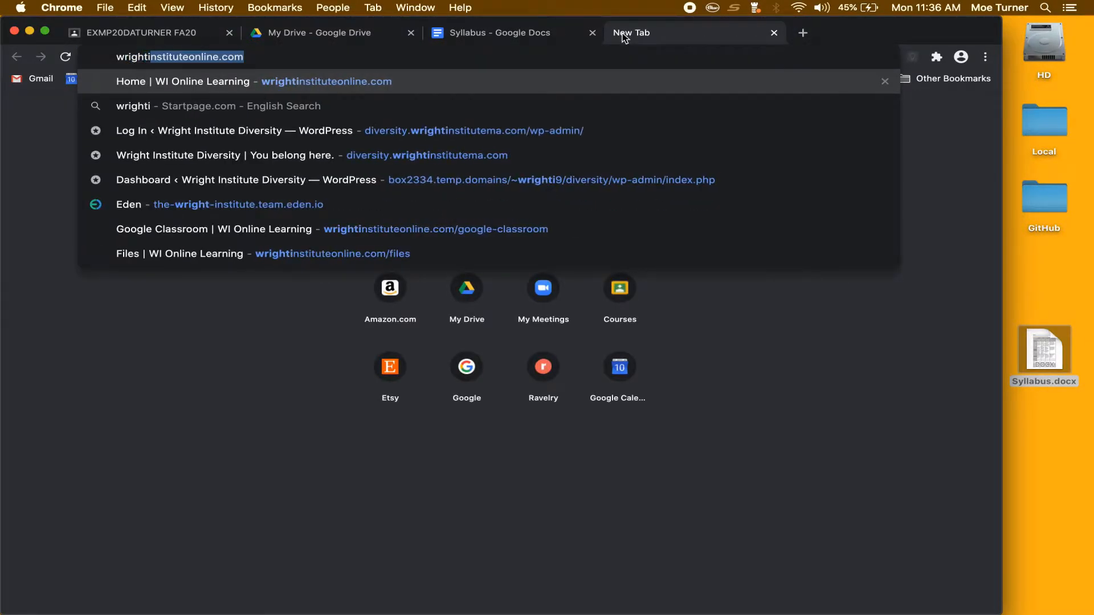
{"action": "type", "text": "nstitute"}
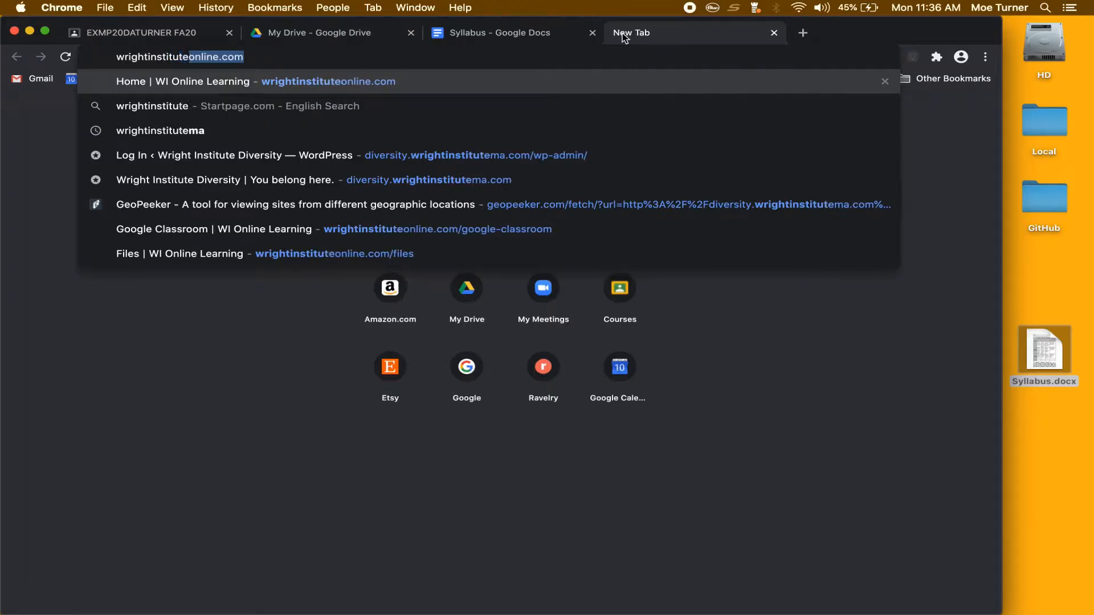
{"action": "type", "text": "online.com"}
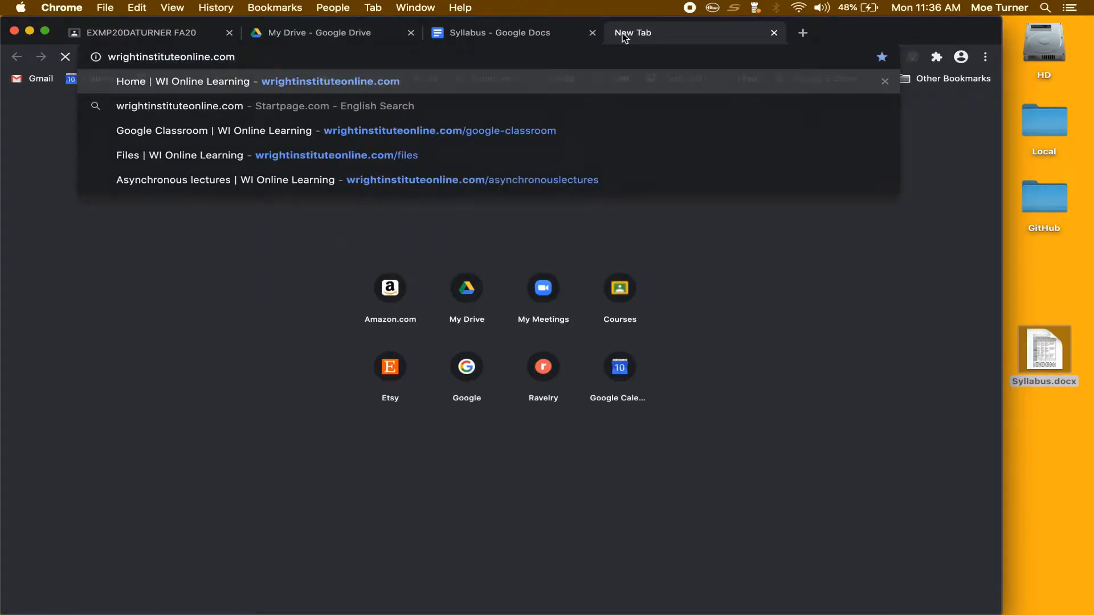
{"action": "key", "text": "Return"}
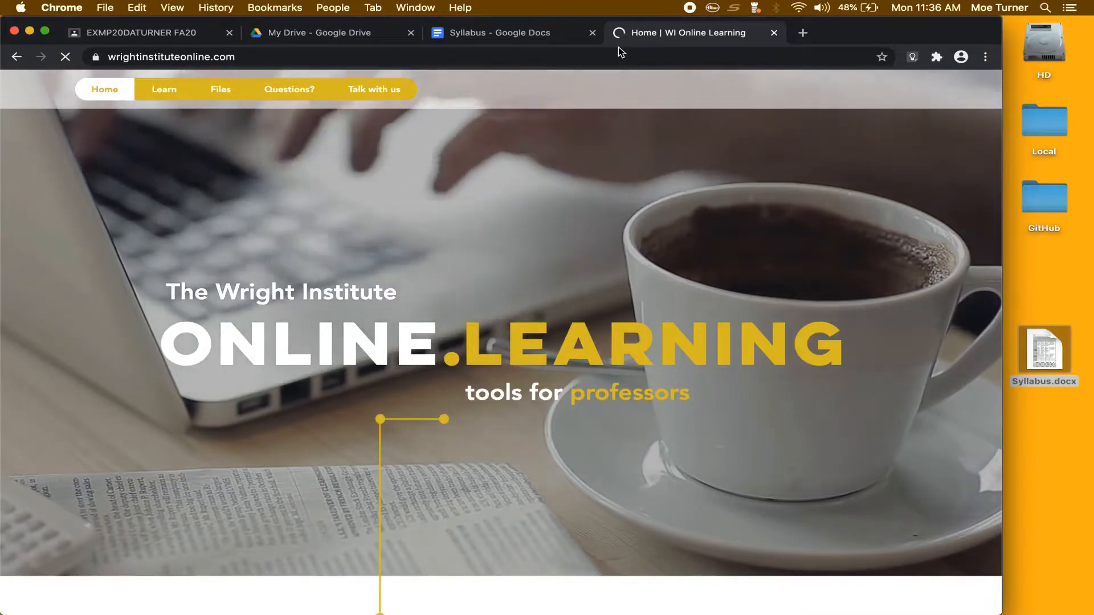
Go through the site's Google Classroom page to its template files and open the rubric creation template.
{"action": "mouse_move", "coordinate": [169, 94]}
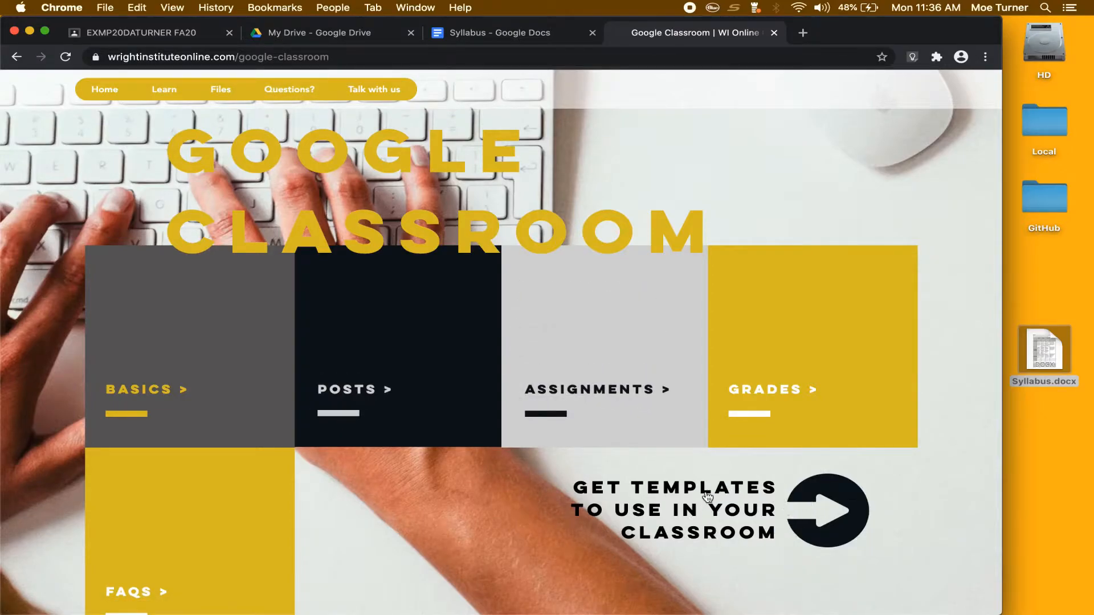
{"action": "left_click", "coordinate": [755, 511]}
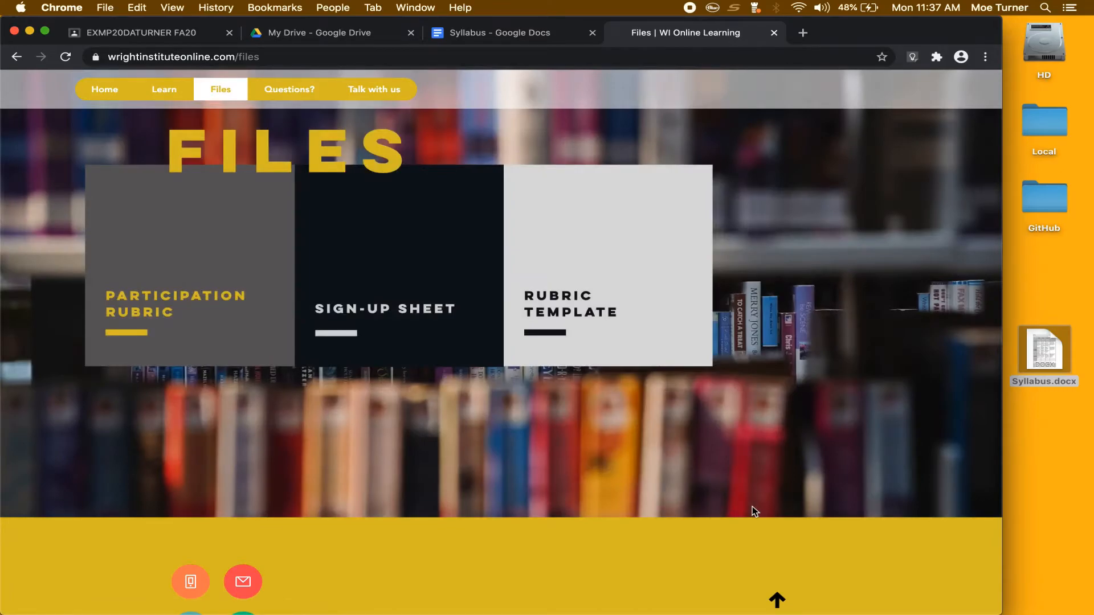
{"action": "mouse_move", "coordinate": [581, 295]}
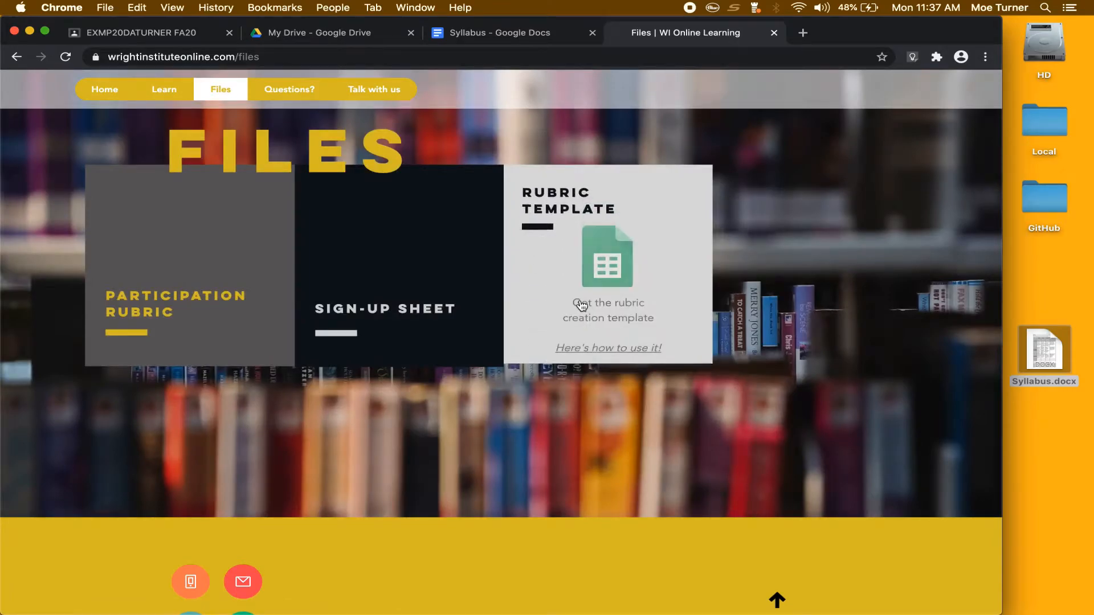
{"action": "left_click", "coordinate": [600, 278]}
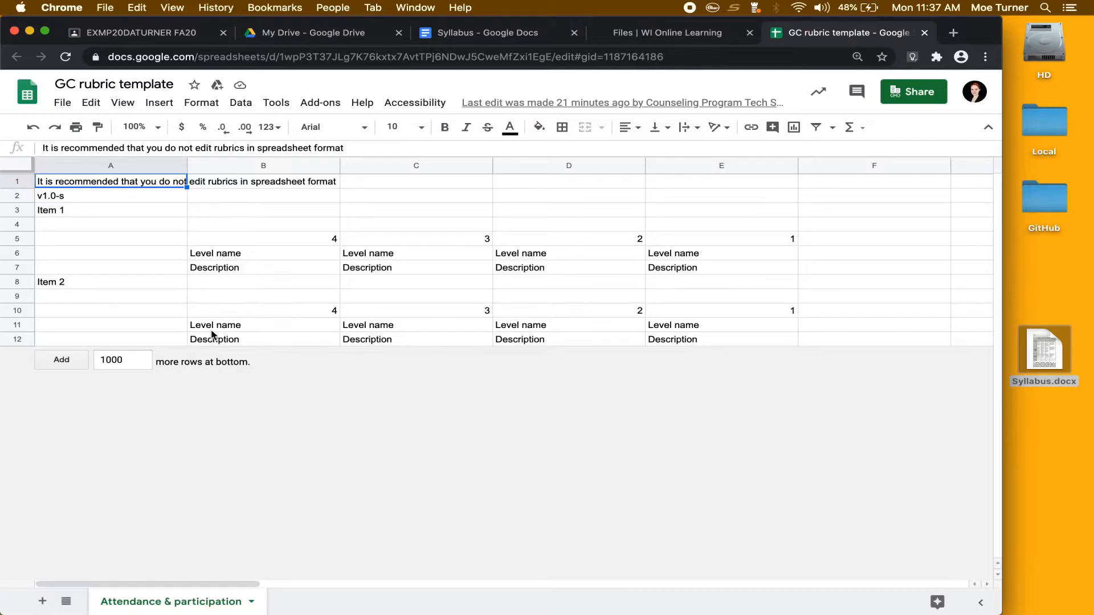
Save a copy of the rubric template as MyRubric in My Drive, and close the original template and Files pages.
{"action": "left_click", "coordinate": [63, 103]}
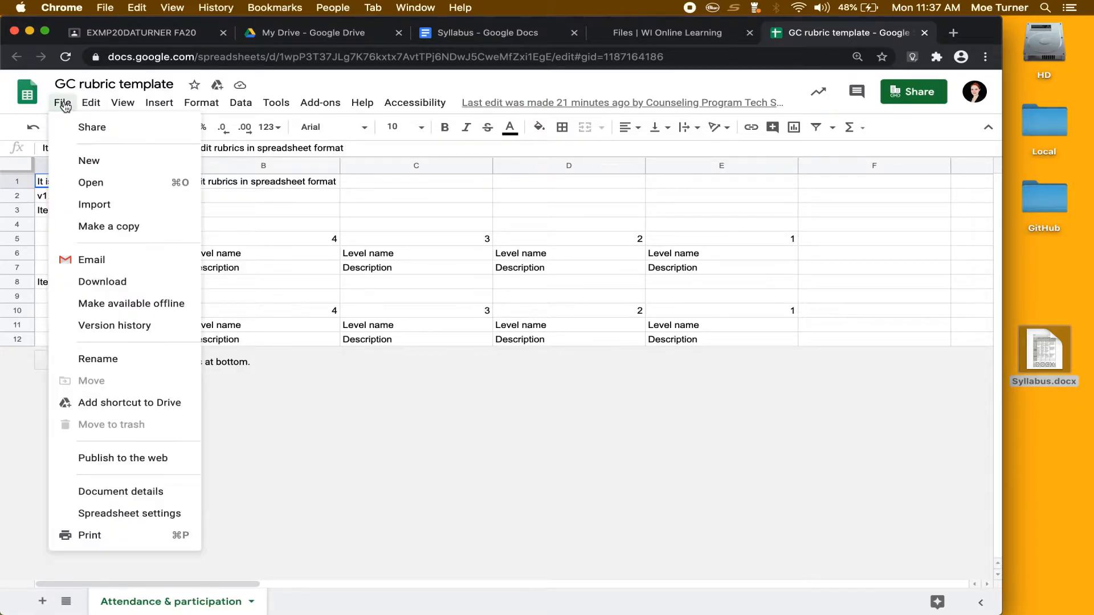
{"action": "left_click", "coordinate": [118, 228]}
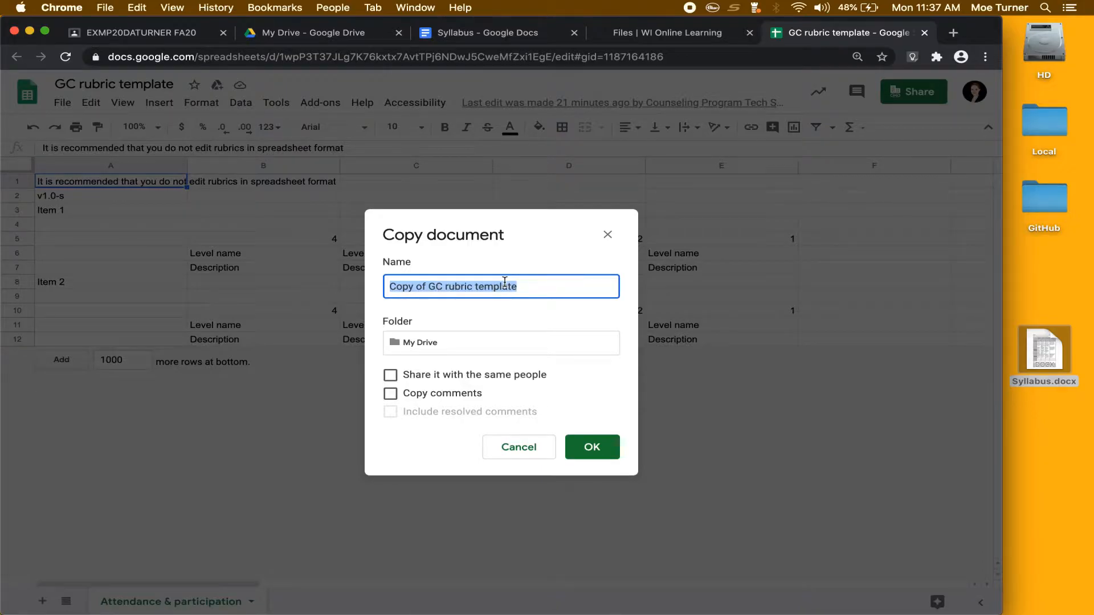
{"action": "type", "text": "MyRu"}
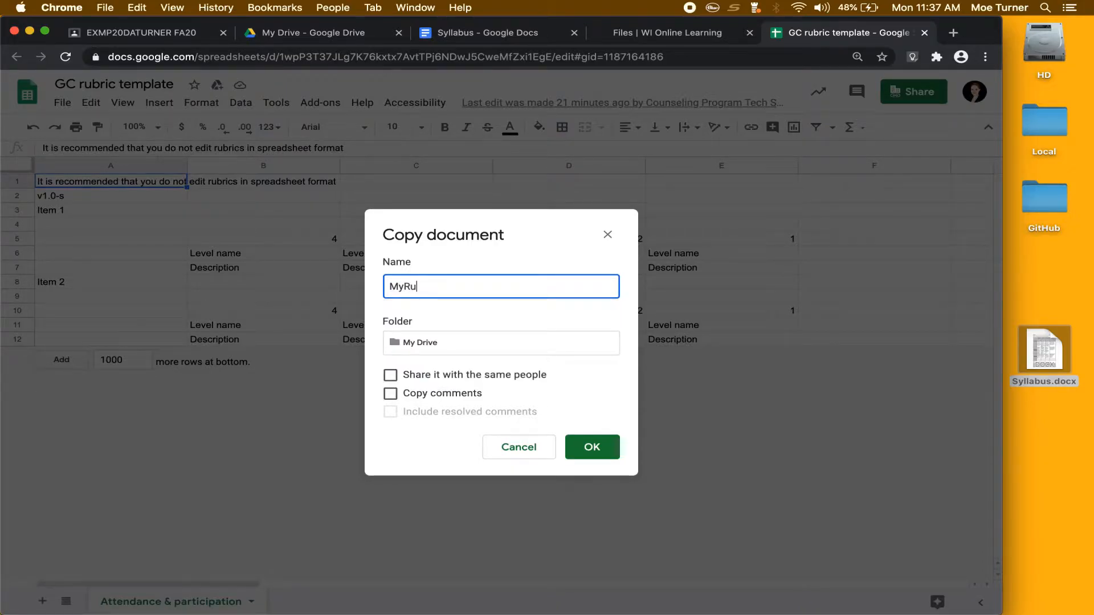
{"action": "type", "text": "bric"}
{"action": "left_click", "coordinate": [414, 344]}
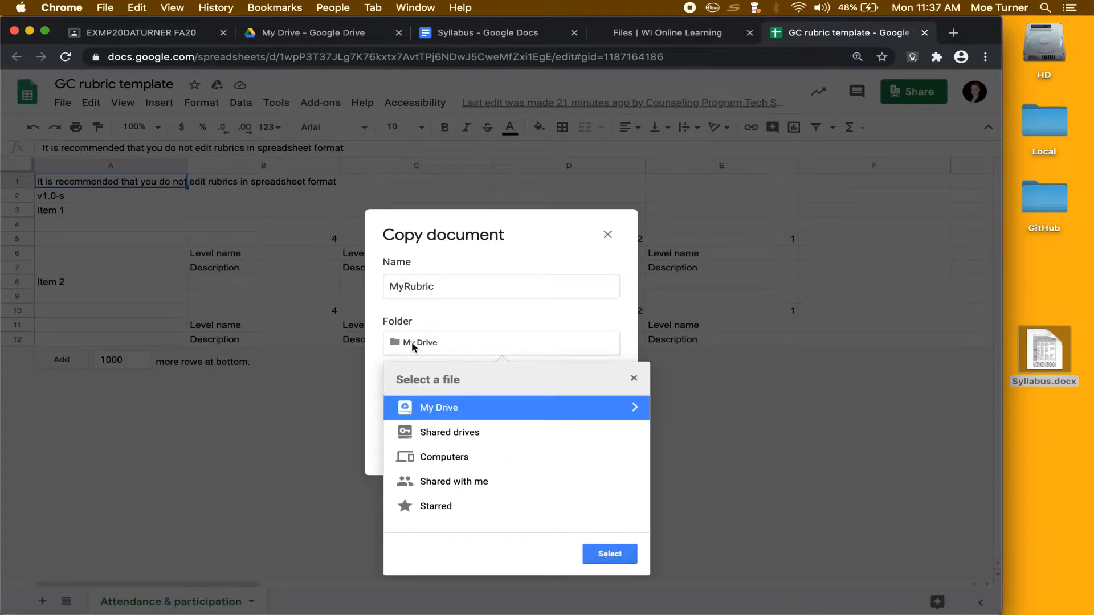
{"action": "left_click", "coordinate": [620, 555]}
{"action": "left_click", "coordinate": [592, 446]}
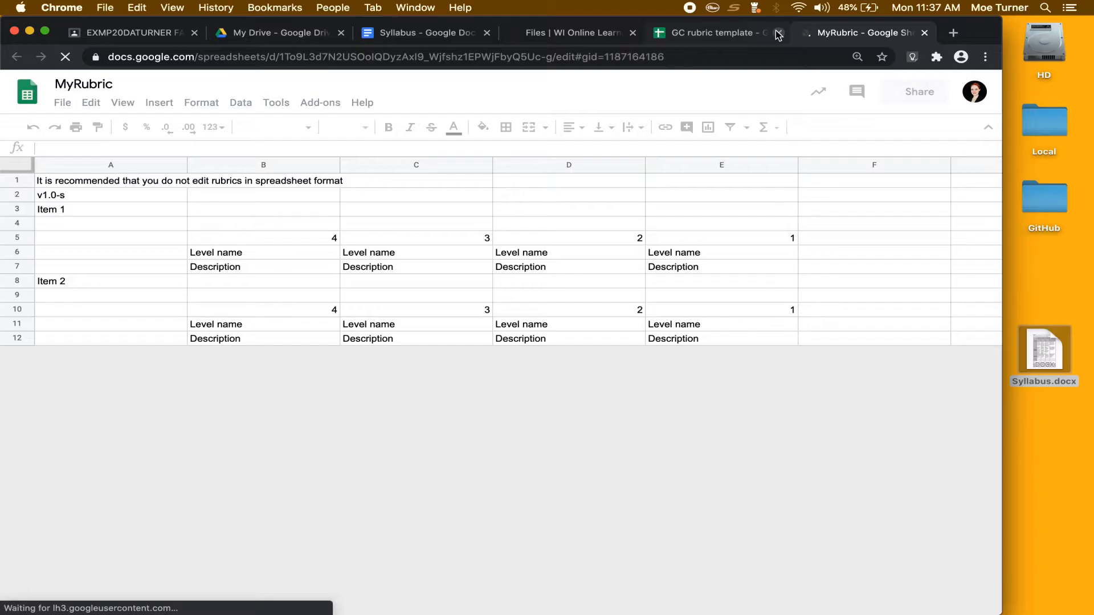
{"action": "left_click", "coordinate": [778, 33]}
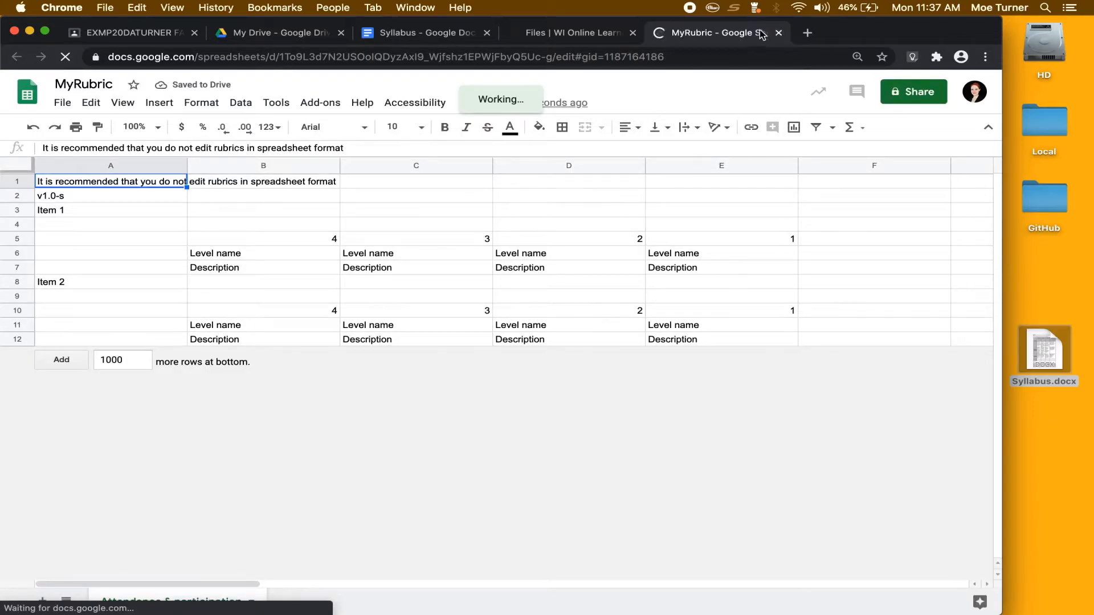
{"action": "left_click", "coordinate": [633, 33]}
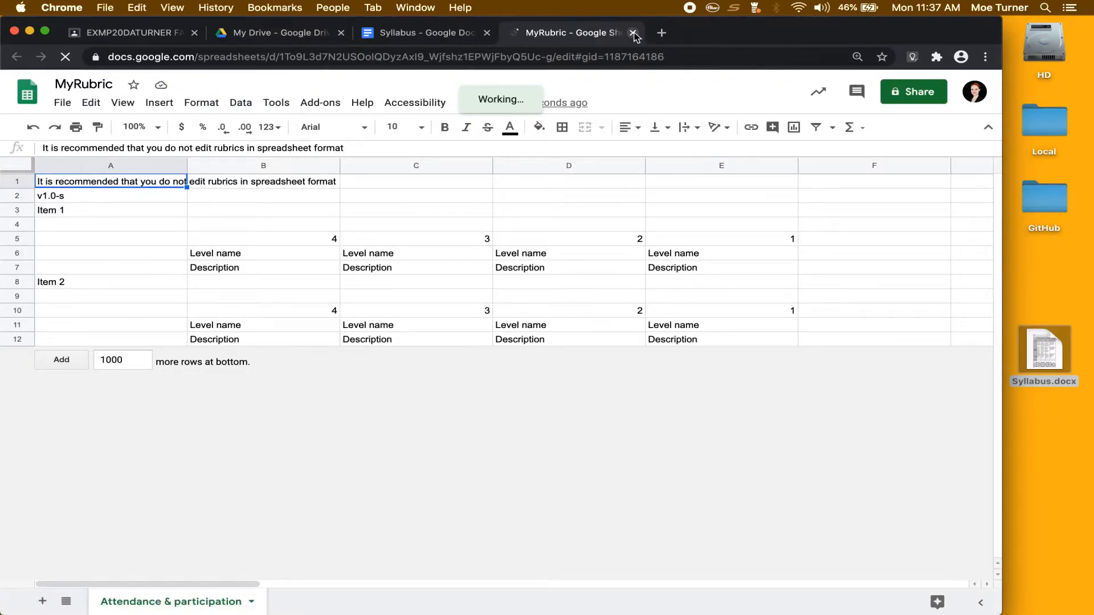
Copy the Attendance heading from the Syllabus rubric table into cell A3 of MyRubric, replacing Item 1.
{"action": "left_click", "coordinate": [435, 33]}
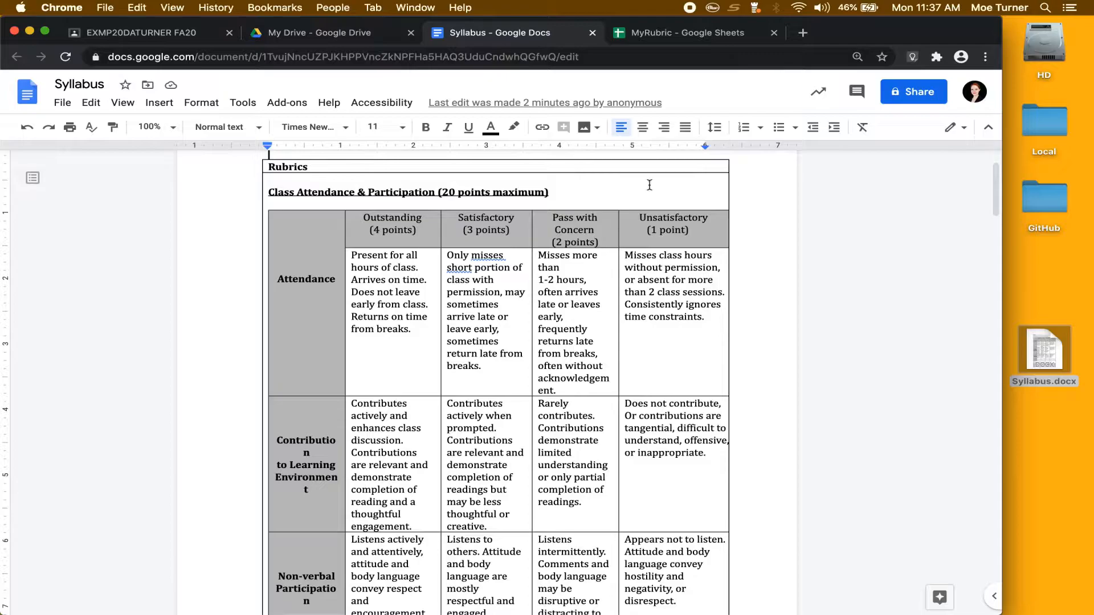
{"action": "left_click", "coordinate": [697, 36]}
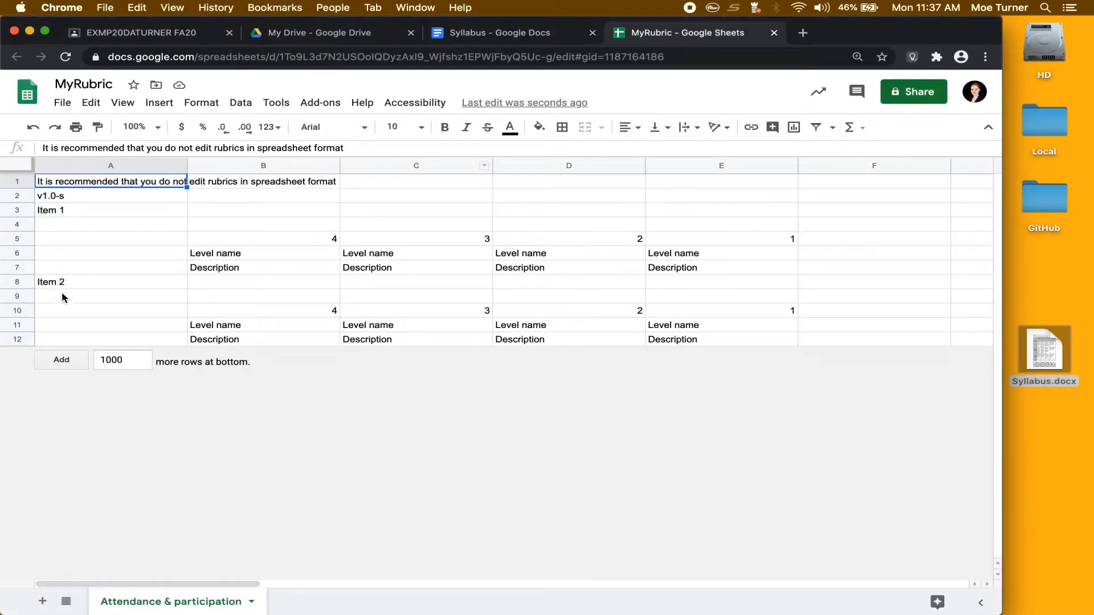
{"action": "left_click", "coordinate": [490, 33]}
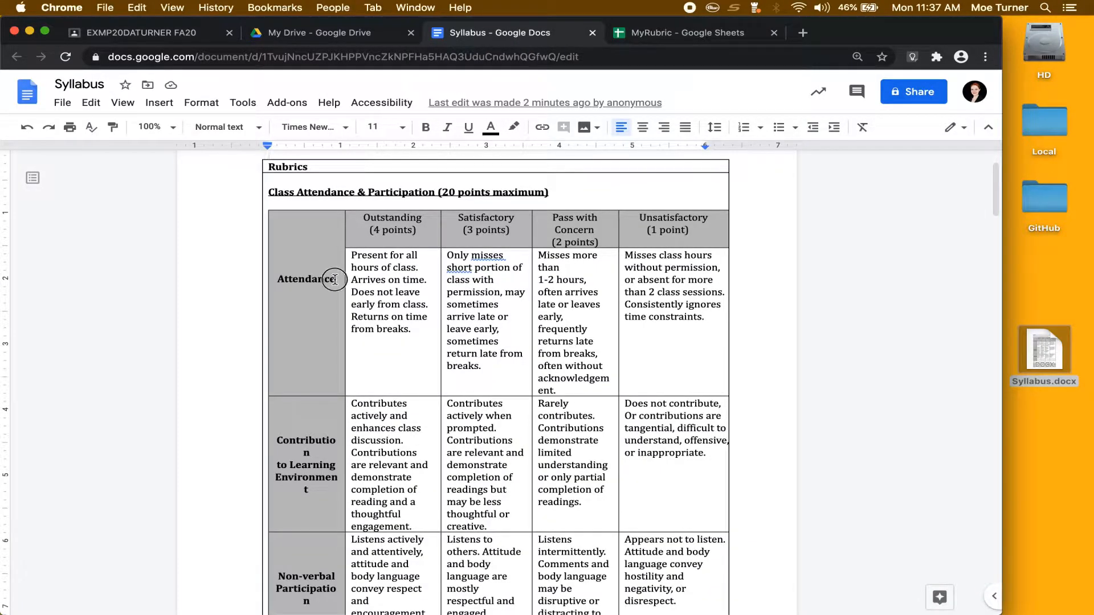
{"action": "left_click_drag", "start_coordinate": [336, 279], "coordinate": [278, 280]}
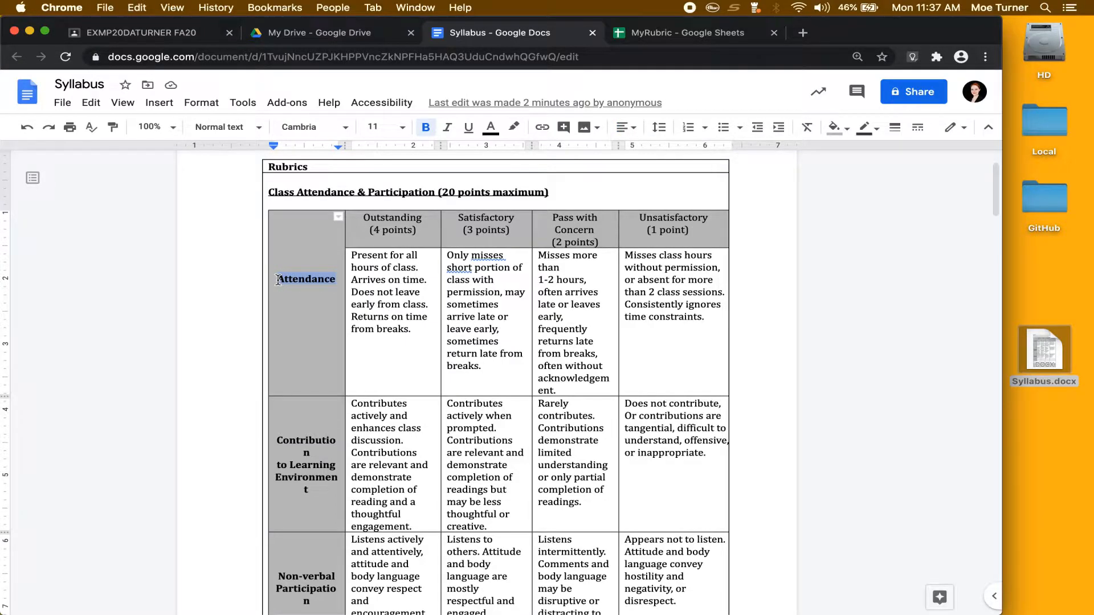
{"action": "left_click", "coordinate": [688, 34]}
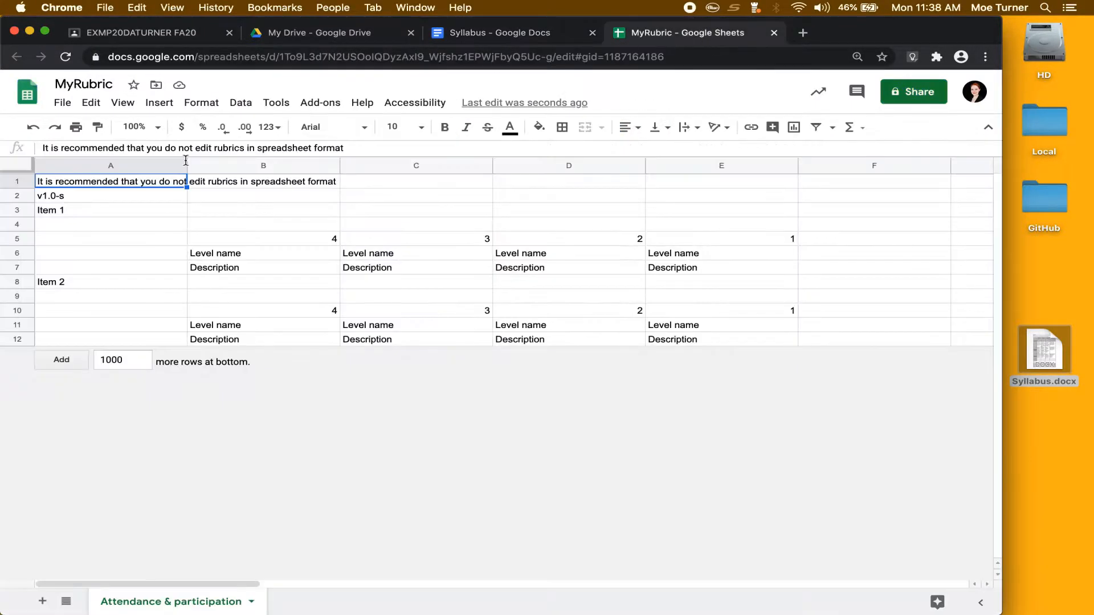
{"action": "left_click", "coordinate": [89, 211]}
{"action": "key", "text": "ctrl+v"}
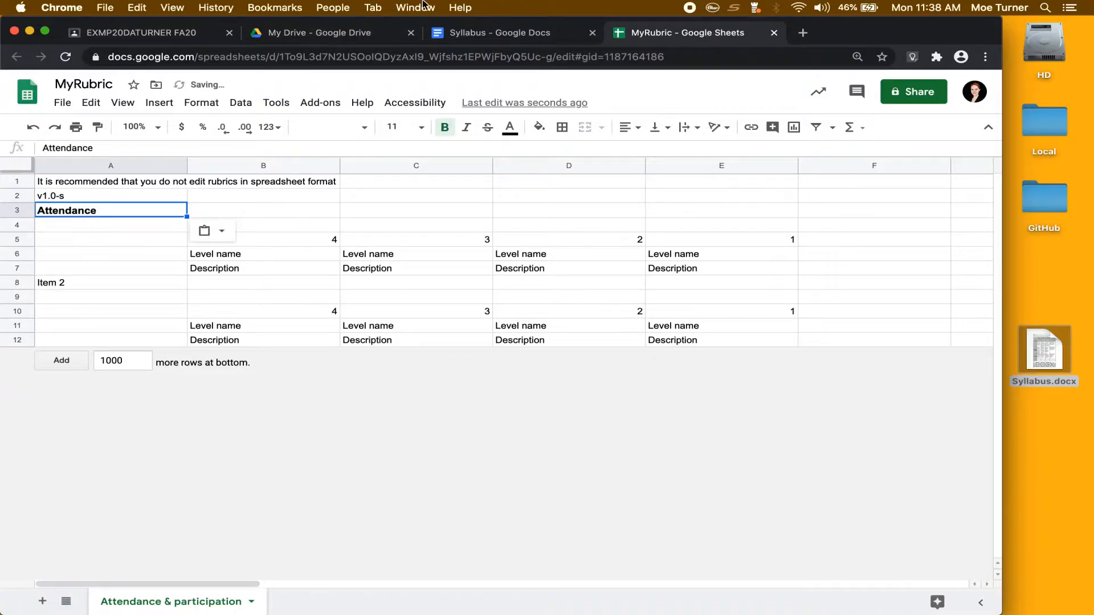
Copy the Contribution to Learning Environment heading from the Syllabus document and select the Item 2 cell A8 in MyRubric.
{"action": "left_click", "coordinate": [461, 33]}
{"action": "left_click_drag", "start_coordinate": [311, 488], "coordinate": [279, 440]}
{"action": "key", "text": "super+c"}
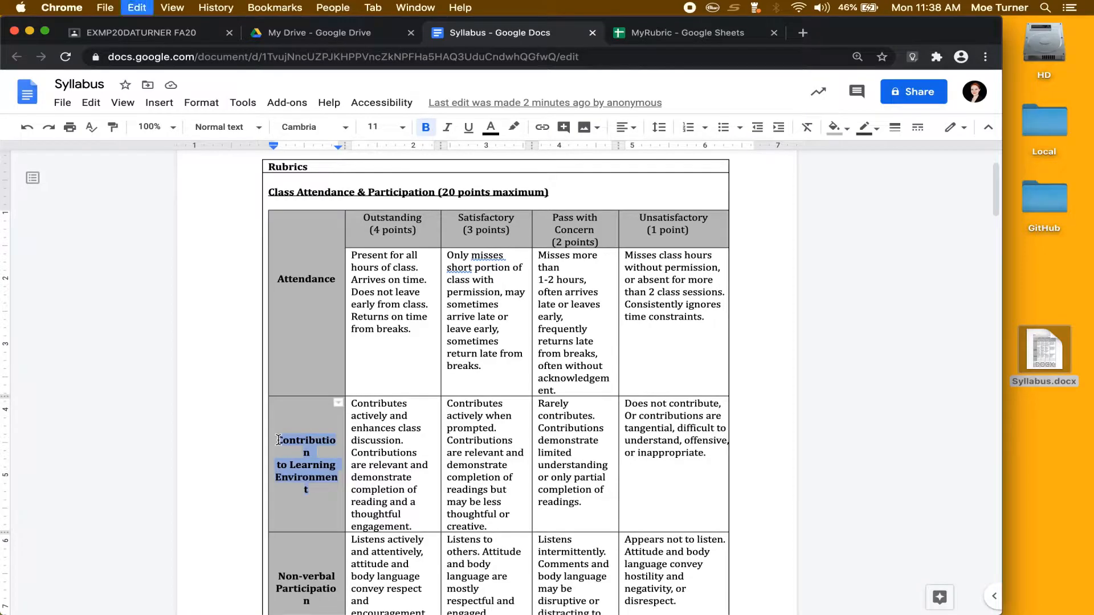
{"action": "left_click", "coordinate": [683, 35]}
{"action": "left_click", "coordinate": [82, 283]}
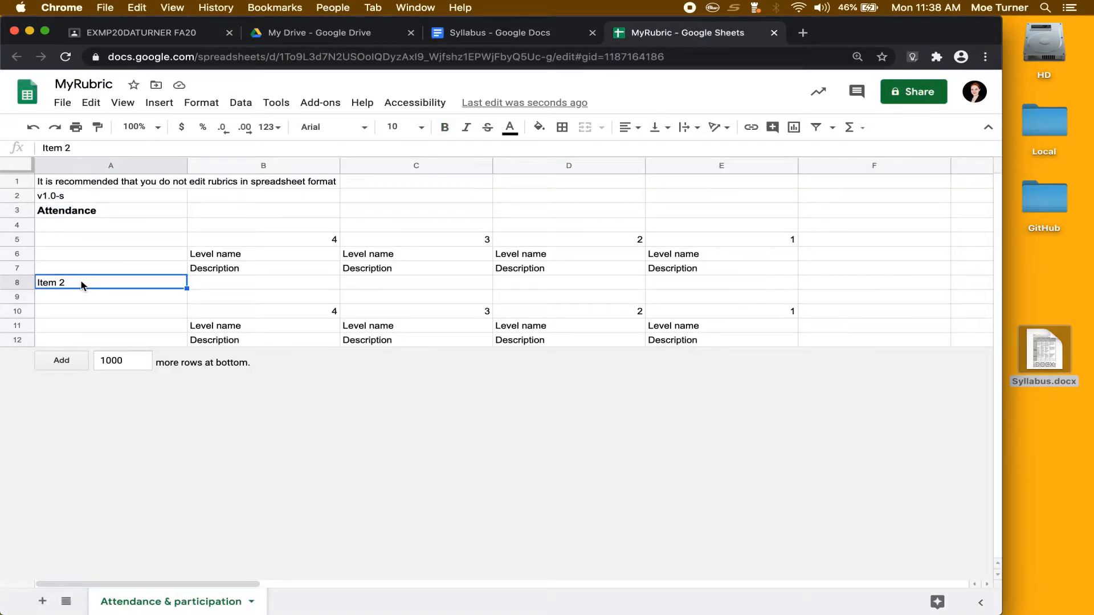
Try to paste the copied heading straight into cell A8, and undo the paste.
{"action": "key", "text": "super+v"}
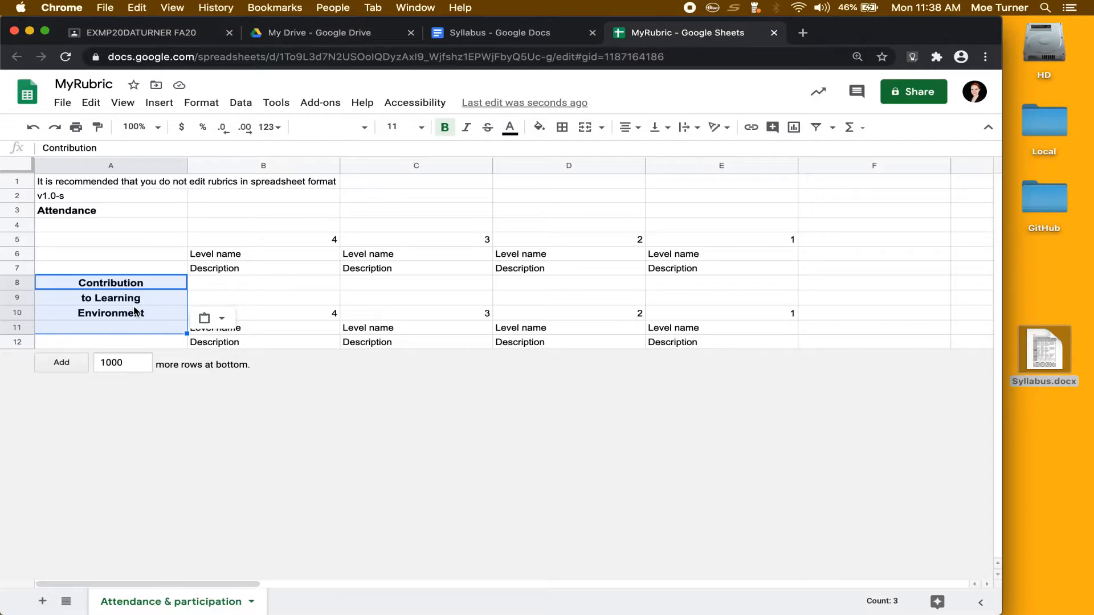
{"action": "key", "text": "super+z"}
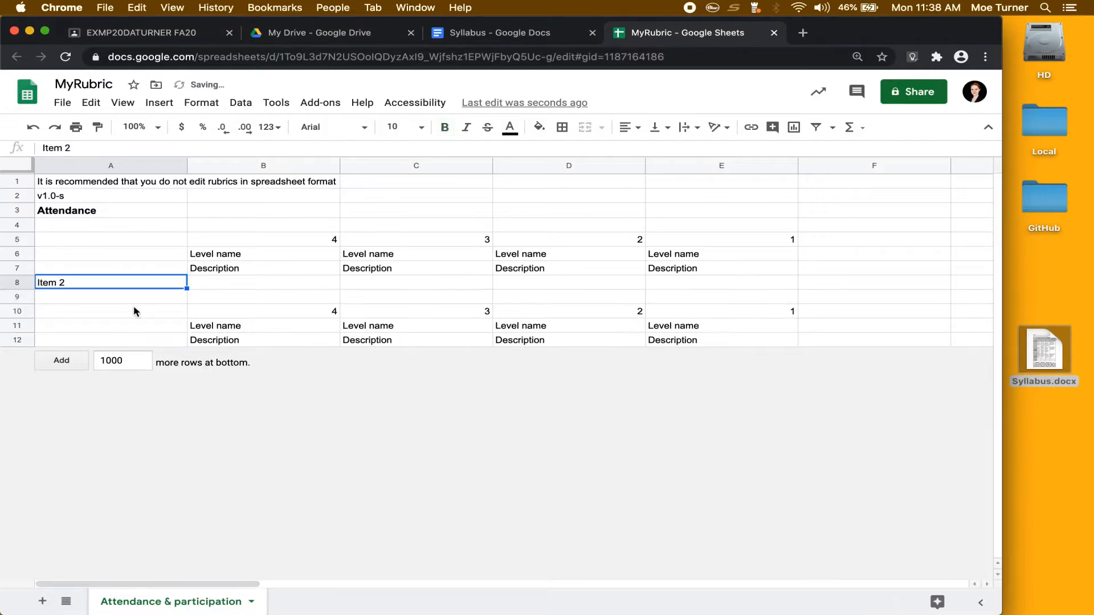
Enlarge the formula bar and replace Item 2 in cell A8 with the copied heading, joined into one line as Contribution to Learning Environment.
{"action": "left_click_drag", "start_coordinate": [98, 157], "coordinate": [93, 203]}
{"action": "left_click_drag", "start_coordinate": [77, 149], "coordinate": [34, 148]}
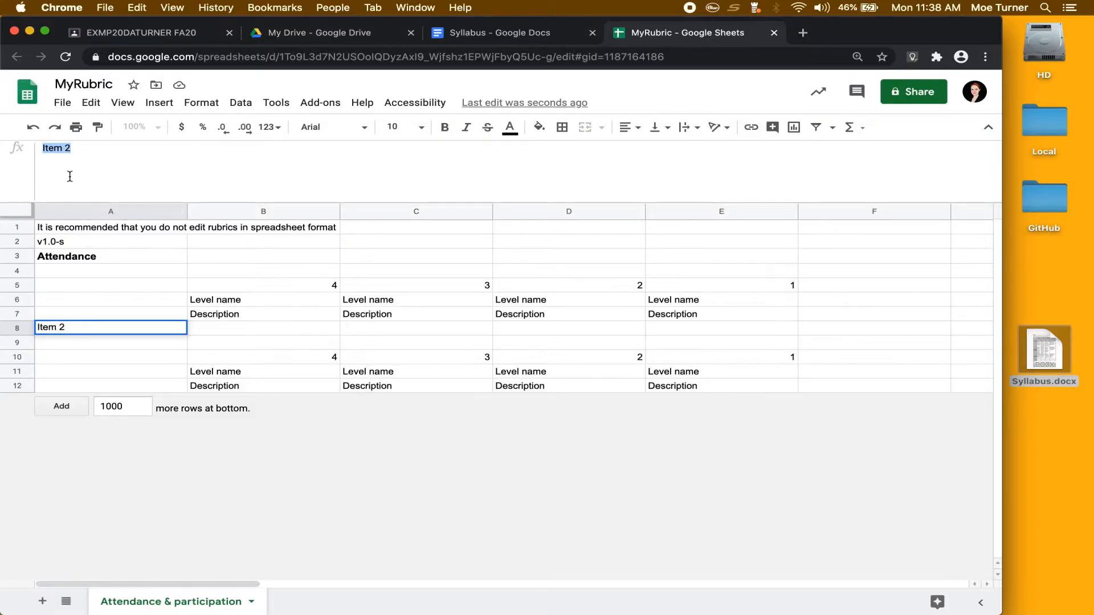
{"action": "key", "text": "super+v"}
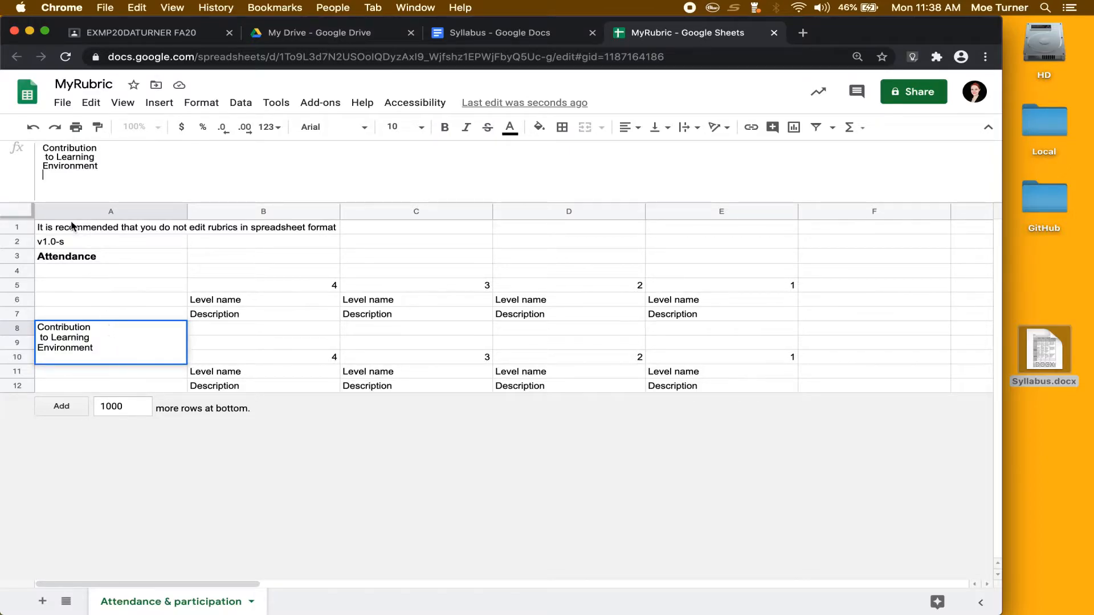
{"action": "left_click", "coordinate": [44, 157]}
{"action": "key", "text": "BackSpace"}
{"action": "key", "text": "BackSpace"}
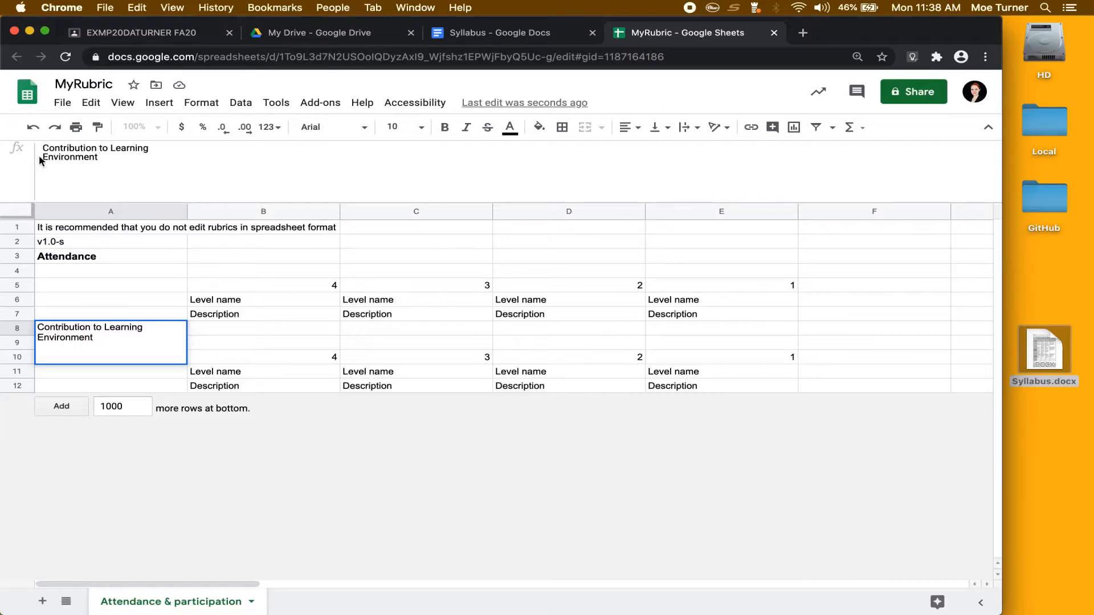
{"action": "key", "text": "BackSpace"}
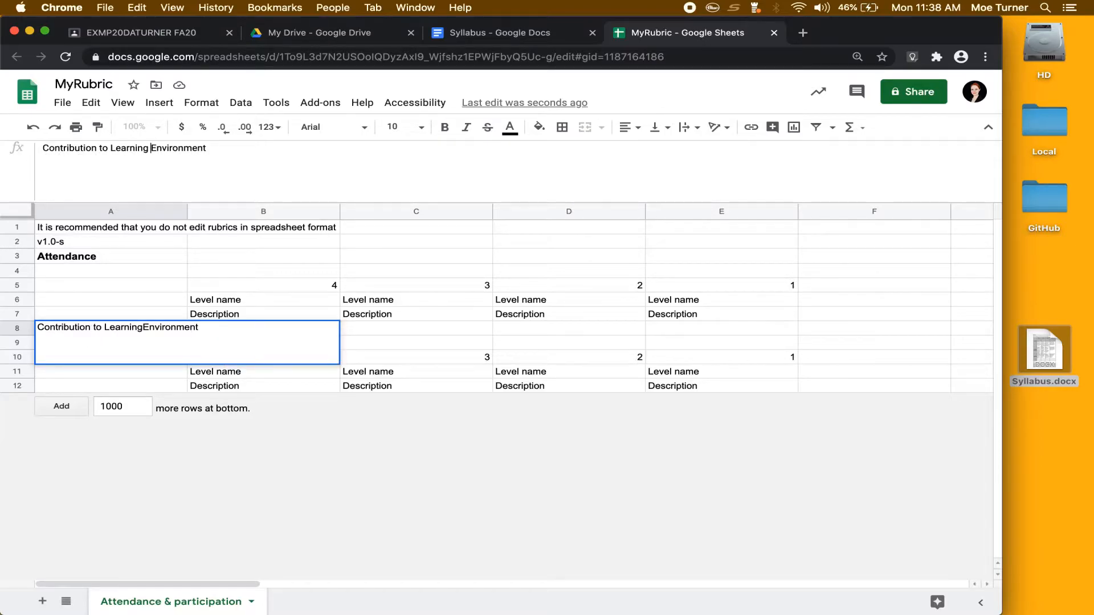
{"action": "left_click", "coordinate": [382, 303]}
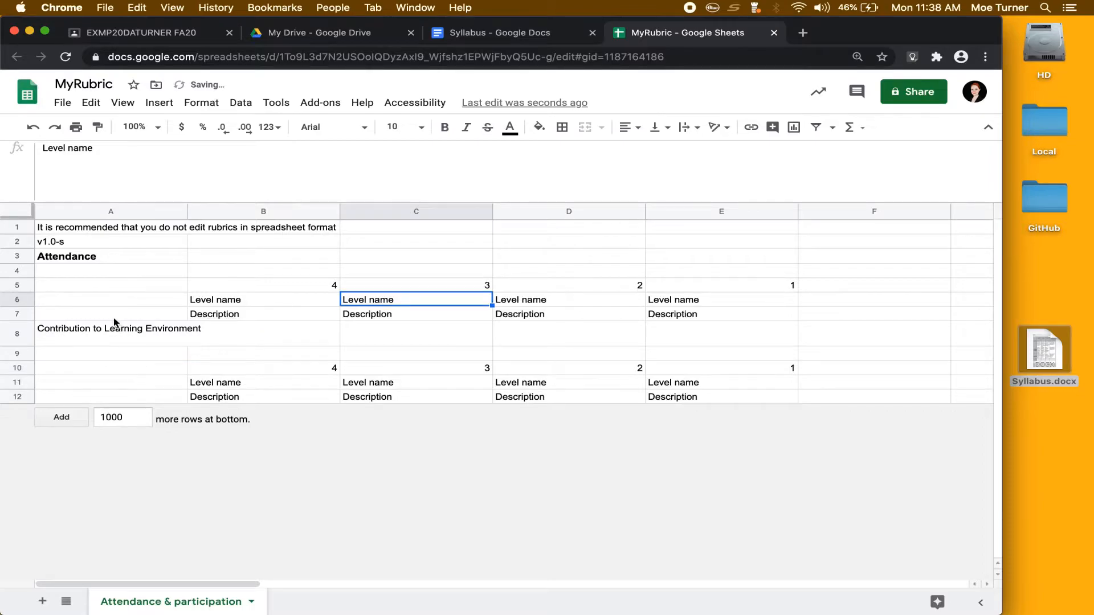
Remove the leftover blank line after the Contribution to Learning Environment heading in cell A8.
{"action": "left_click", "coordinate": [139, 334]}
{"action": "left_click", "coordinate": [241, 337]}
{"action": "left_click", "coordinate": [156, 333]}
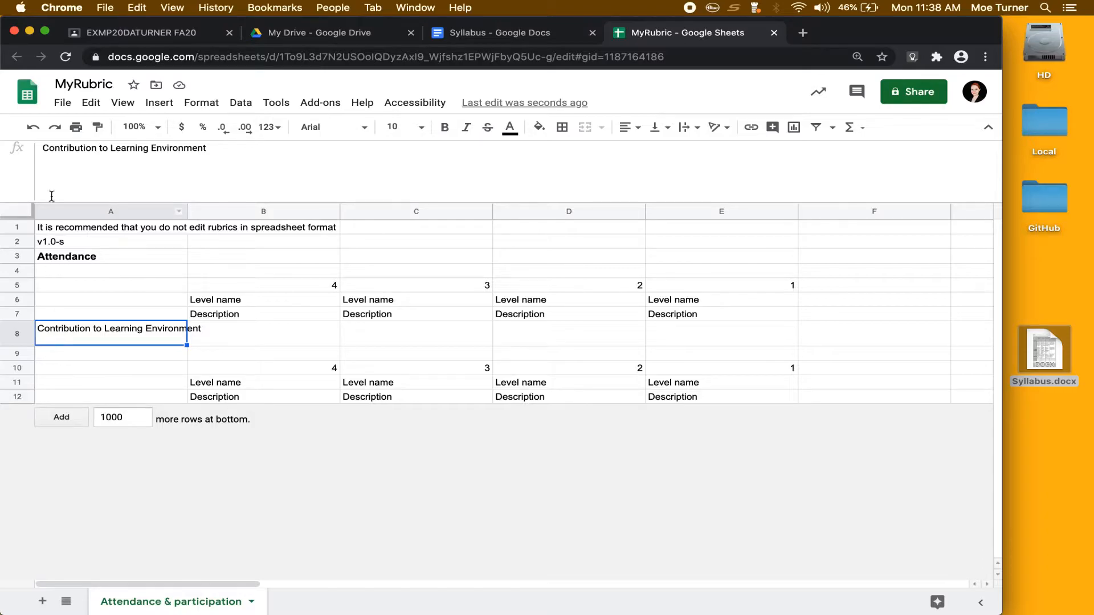
{"action": "left_click", "coordinate": [54, 167]}
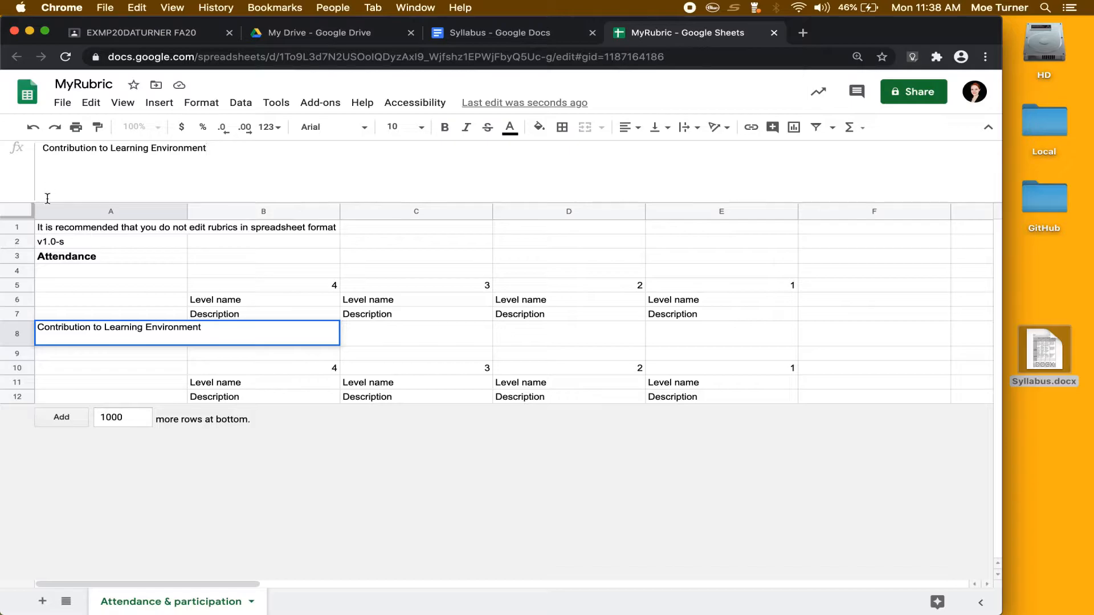
{"action": "left_click", "coordinate": [66, 351]}
{"action": "left_click", "coordinate": [237, 362]}
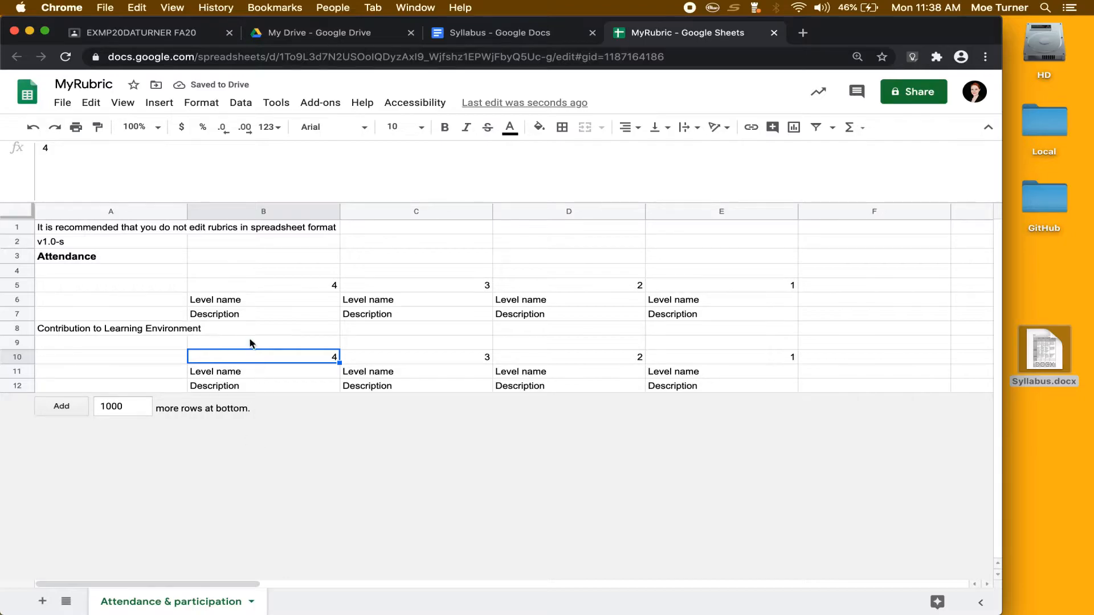
Insert five blank rows below the Contribution to Learning Environment block in rows 8–12.
{"action": "left_click", "coordinate": [12, 330]}
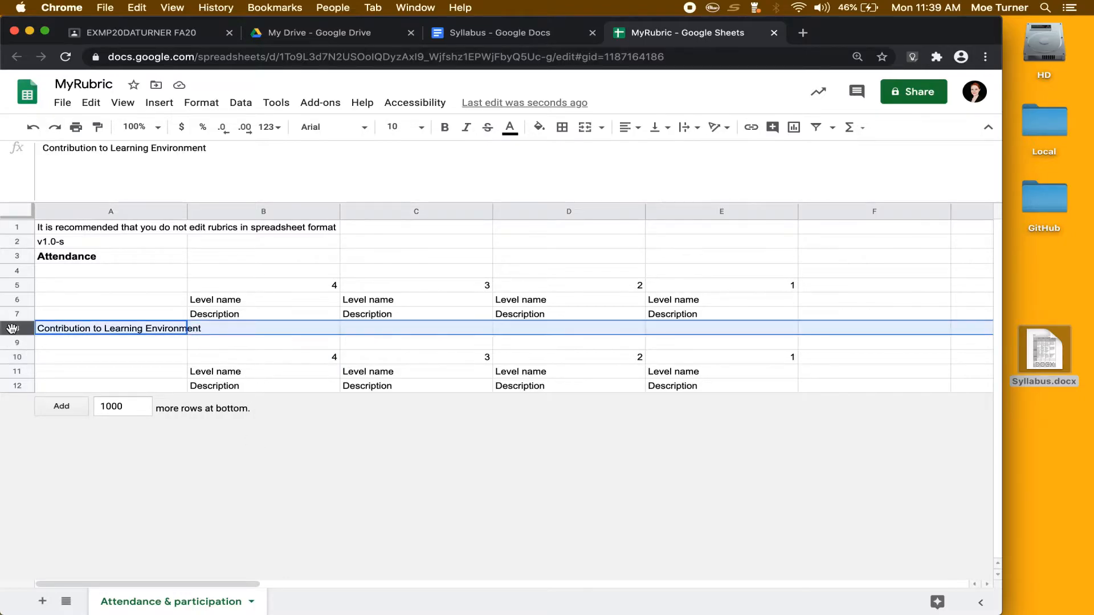
{"action": "left_click", "coordinate": [17, 386], "text": "shift"}
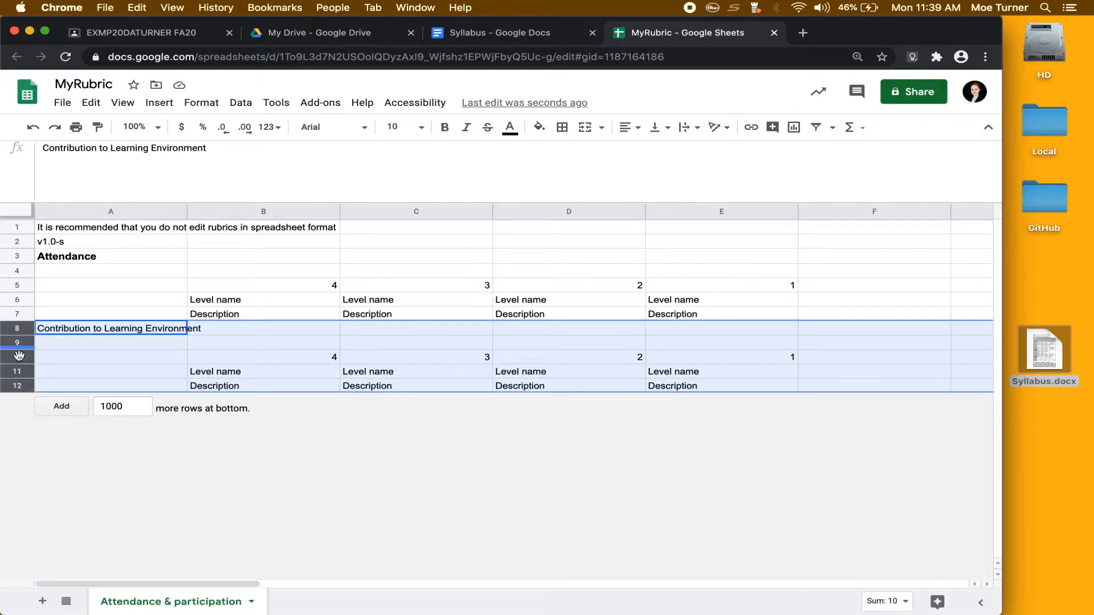
{"action": "right_click", "coordinate": [19, 385]}
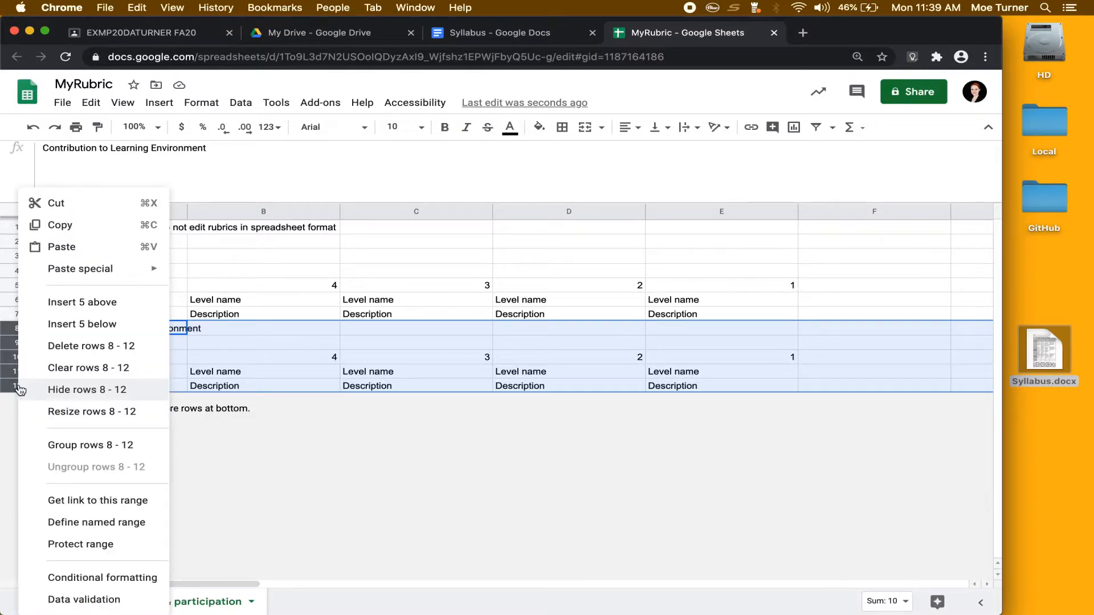
{"action": "left_click", "coordinate": [72, 324]}
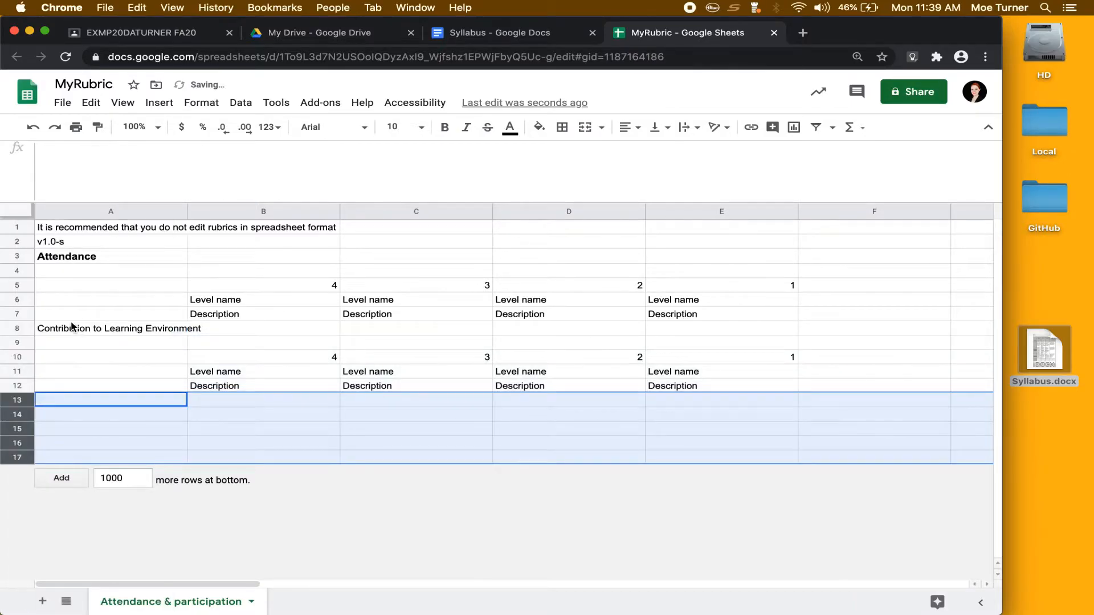
Duplicate the Contribution to Learning Environment block from rows 8–12 into the blank rows starting at row 13.
{"action": "left_click", "coordinate": [22, 329]}
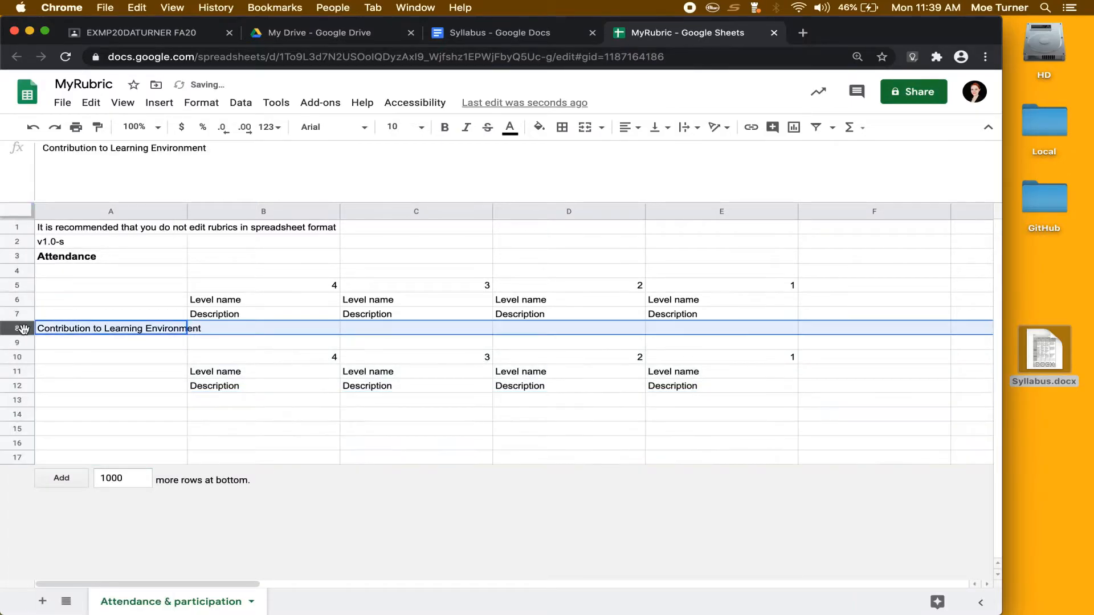
{"action": "left_click", "coordinate": [21, 386], "text": "shift"}
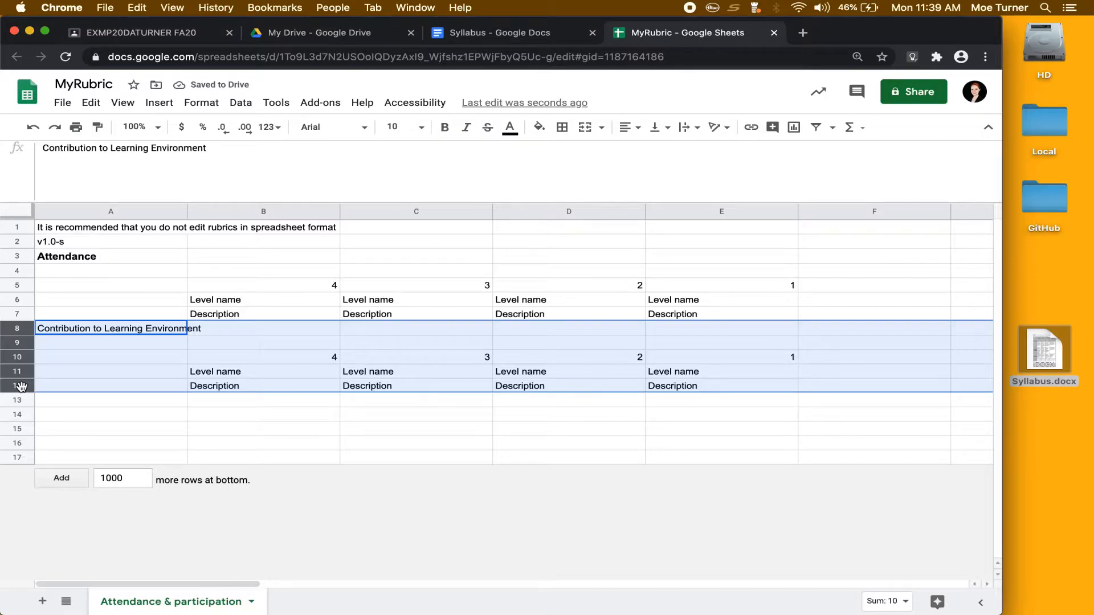
{"action": "left_click", "coordinate": [21, 400]}
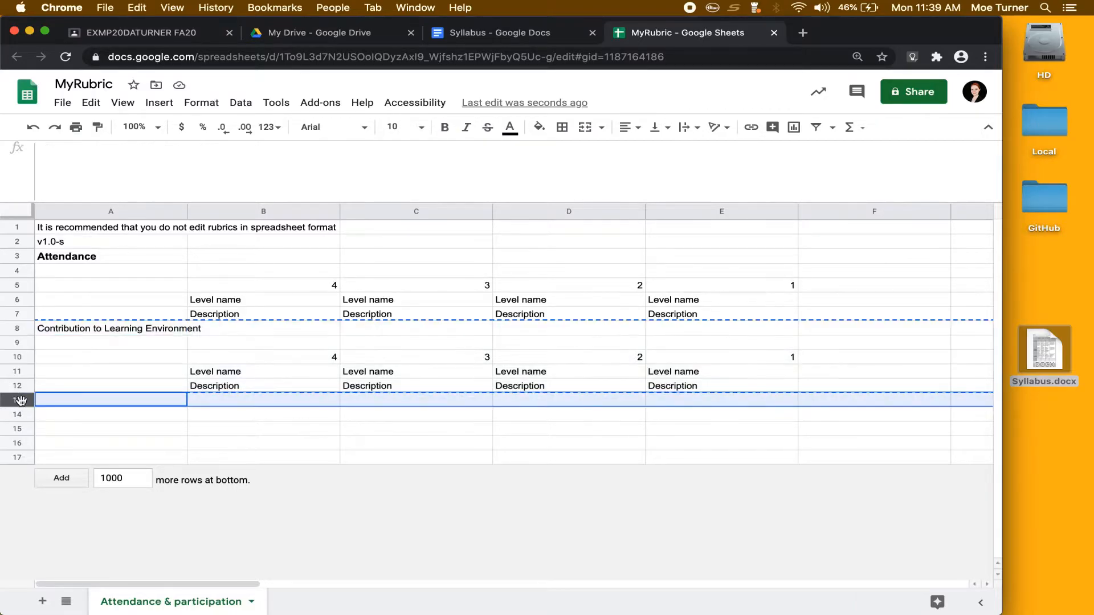
{"action": "type", "text": "Contribution to Learning Environment  \t4\t3\t2\t1 \tLevel name\tLevel name\tLevel name\tLevel name \tDescription\tDescription\tDescription\tDescription"}
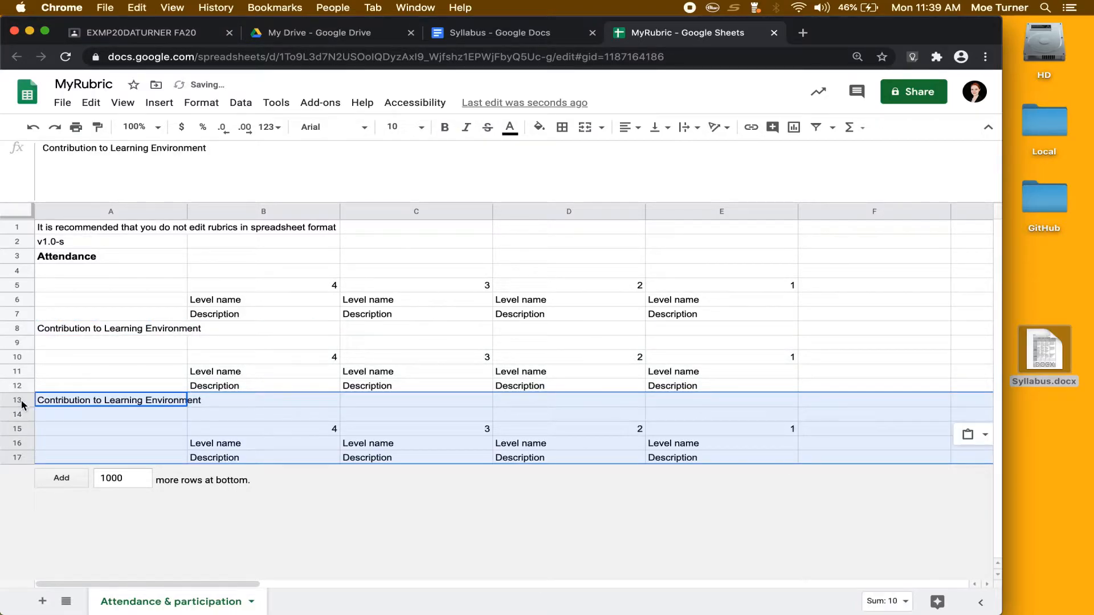
Copy the Non-verbal Participation heading from the Syllabus rubric table and return to cell A13 in MyRubric.
{"action": "left_click", "coordinate": [144, 403]}
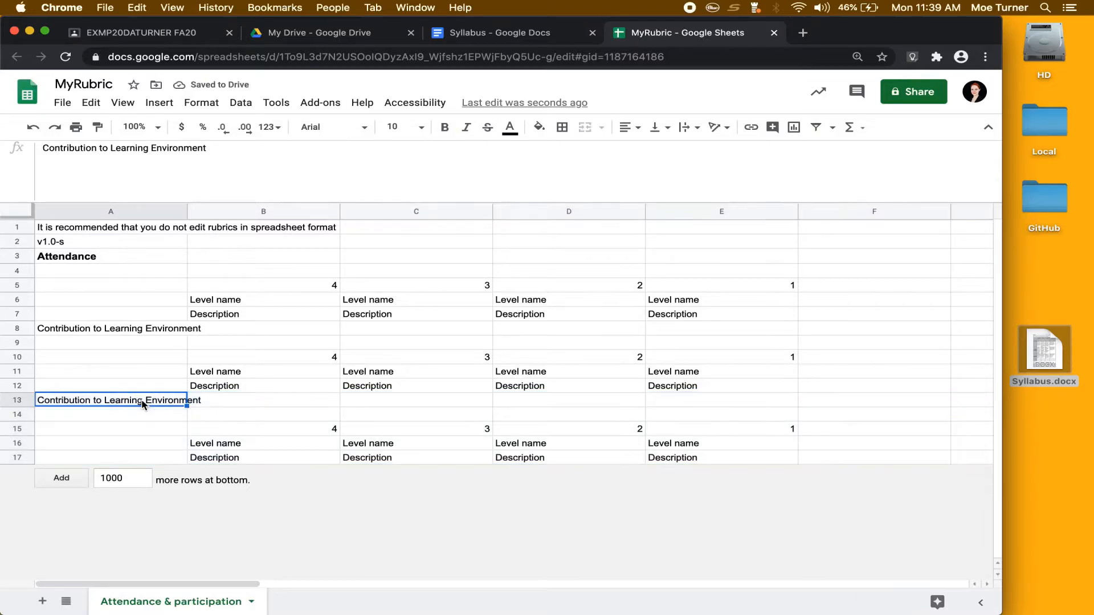
{"action": "left_click", "coordinate": [544, 32]}
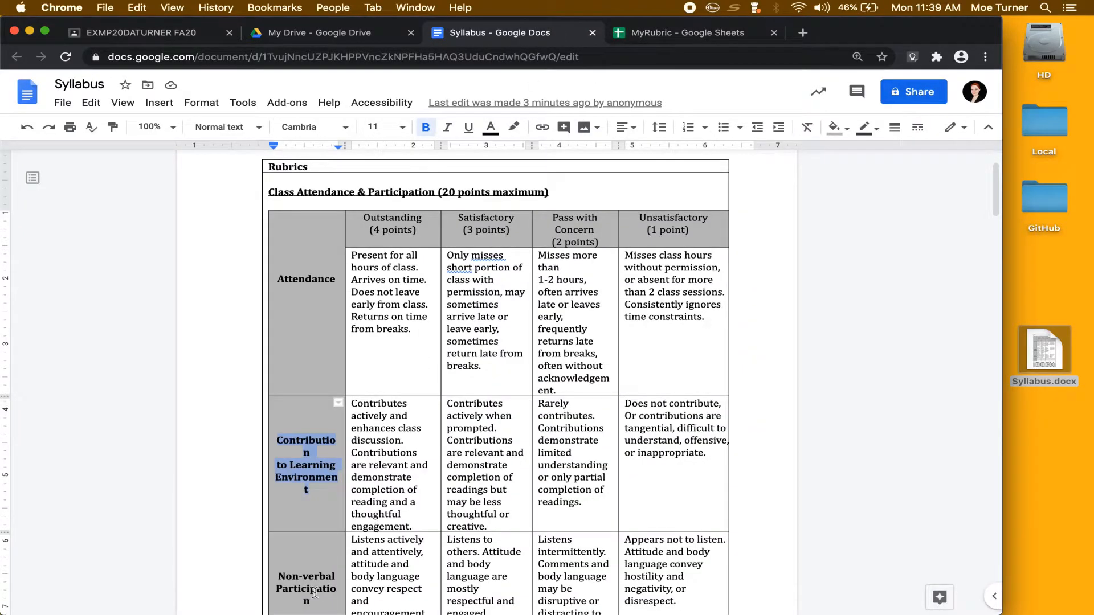
{"action": "left_click_drag", "start_coordinate": [312, 604], "coordinate": [281, 577]}
{"action": "key", "text": "super+c"}
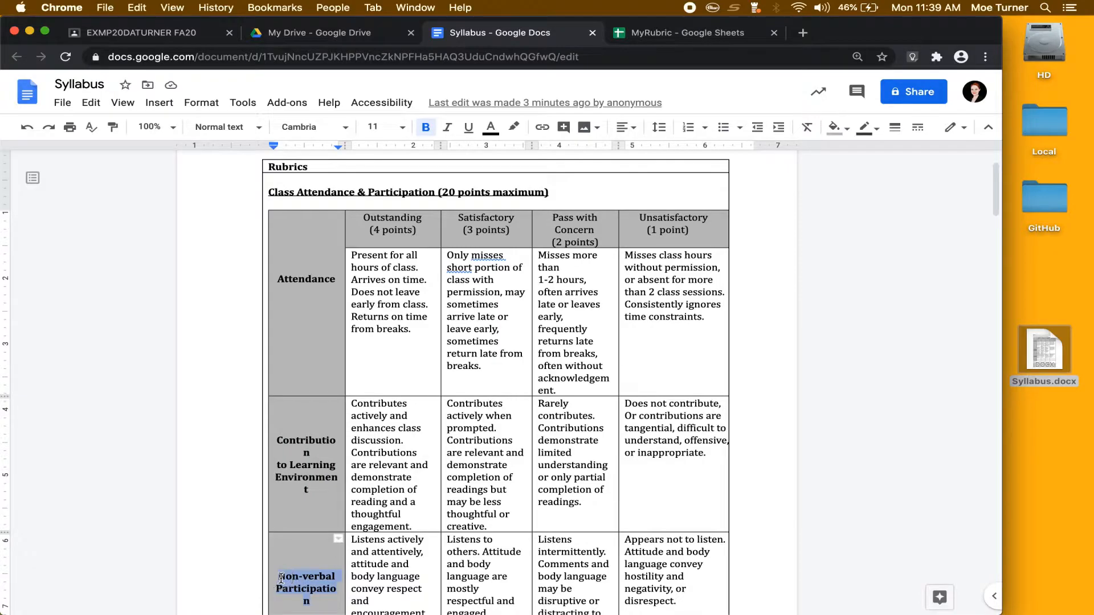
{"action": "left_click", "coordinate": [688, 33]}
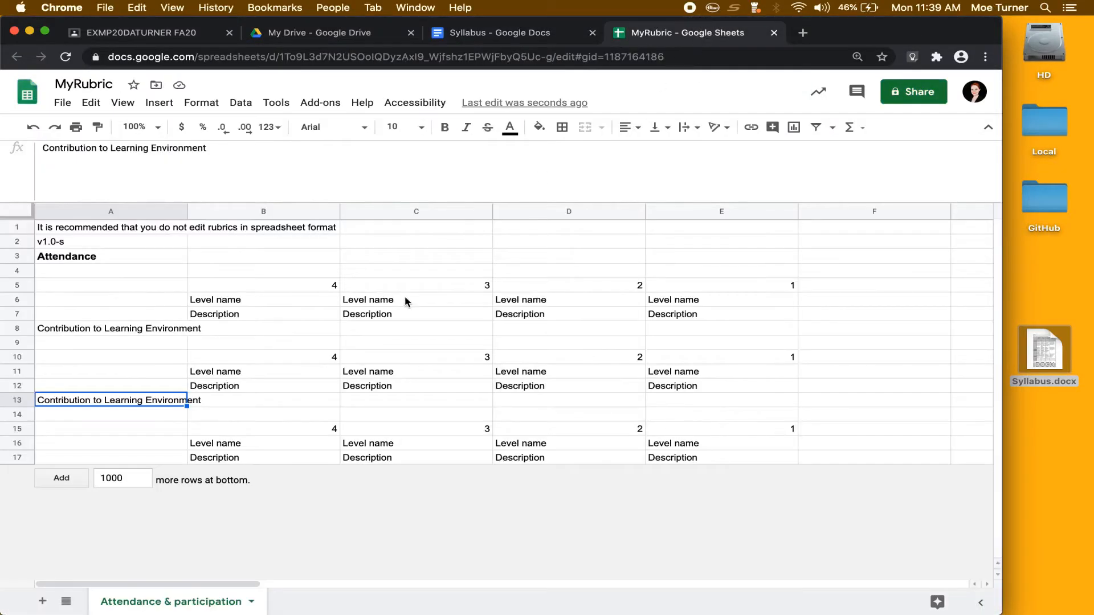
Replace the duplicated heading text in cell A13 with the copied heading, joined into one line as Non-verbal Participation.
{"action": "key", "text": "super+v"}
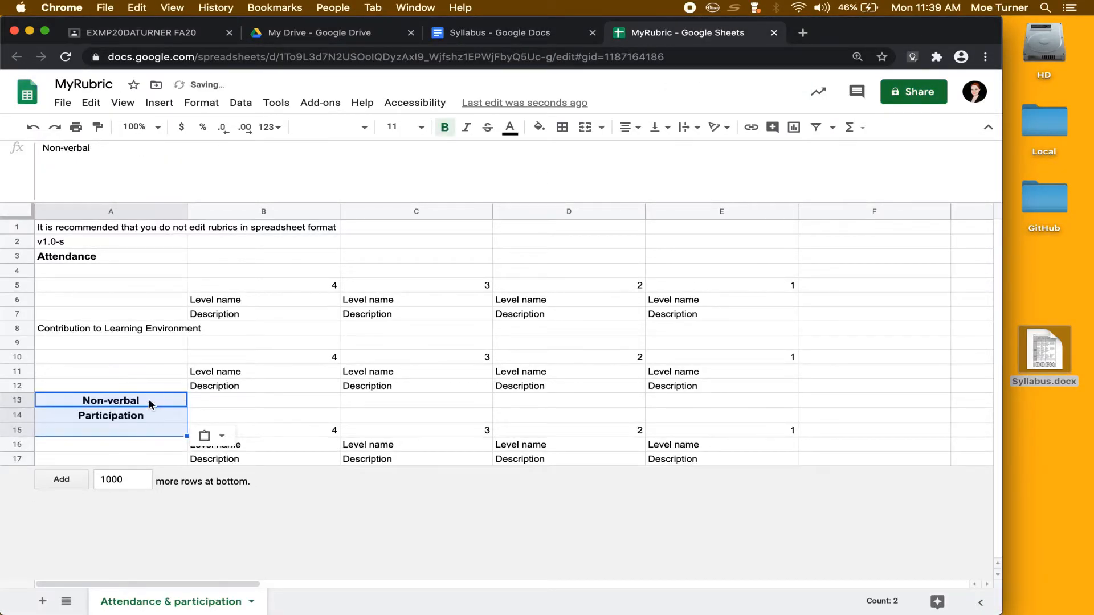
{"action": "key", "text": "super+z"}
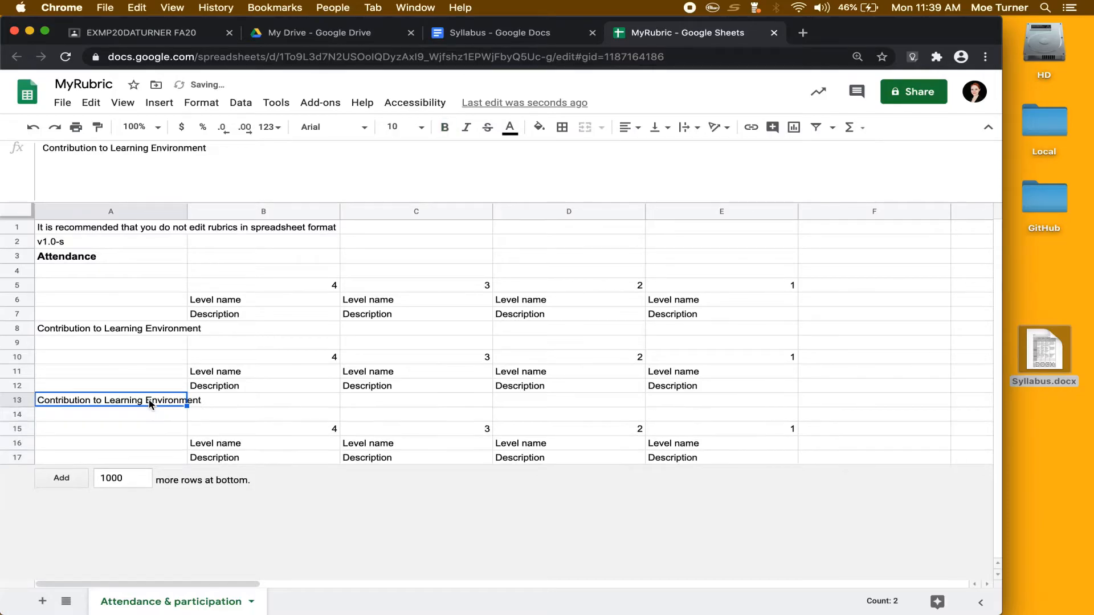
{"action": "left_click_drag", "start_coordinate": [217, 148], "coordinate": [39, 147]}
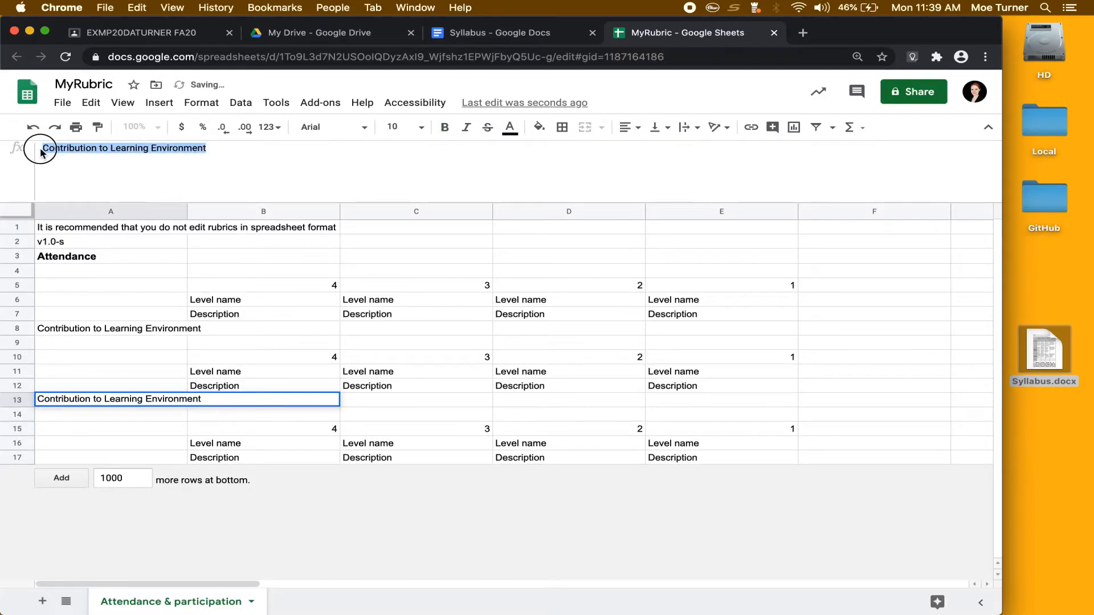
{"action": "key", "text": "super+v"}
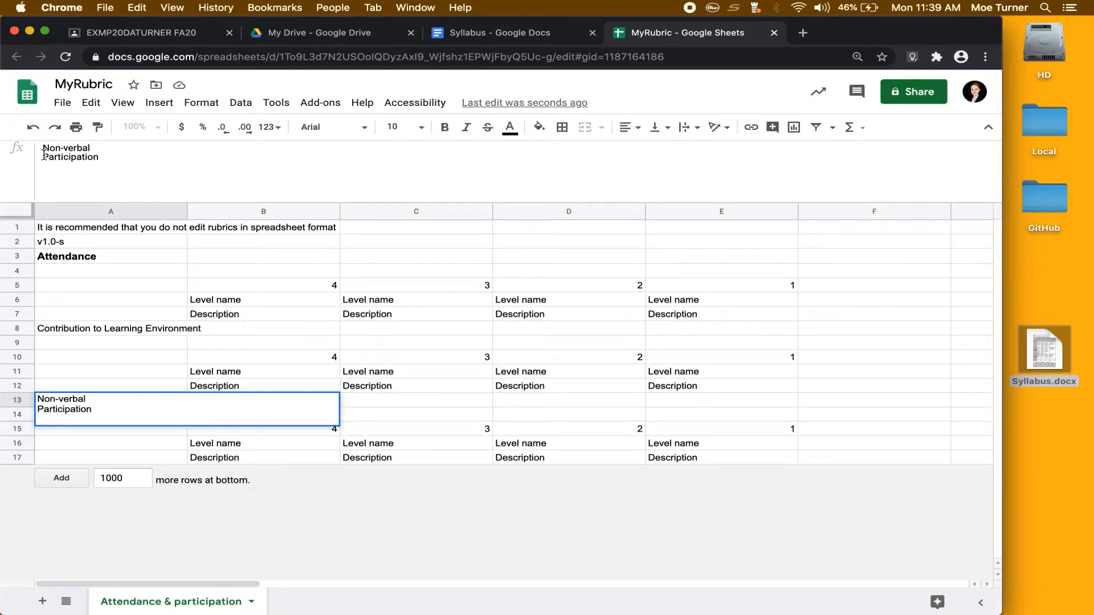
{"action": "left_click", "coordinate": [43, 157]}
{"action": "key", "text": "BackSpace"}
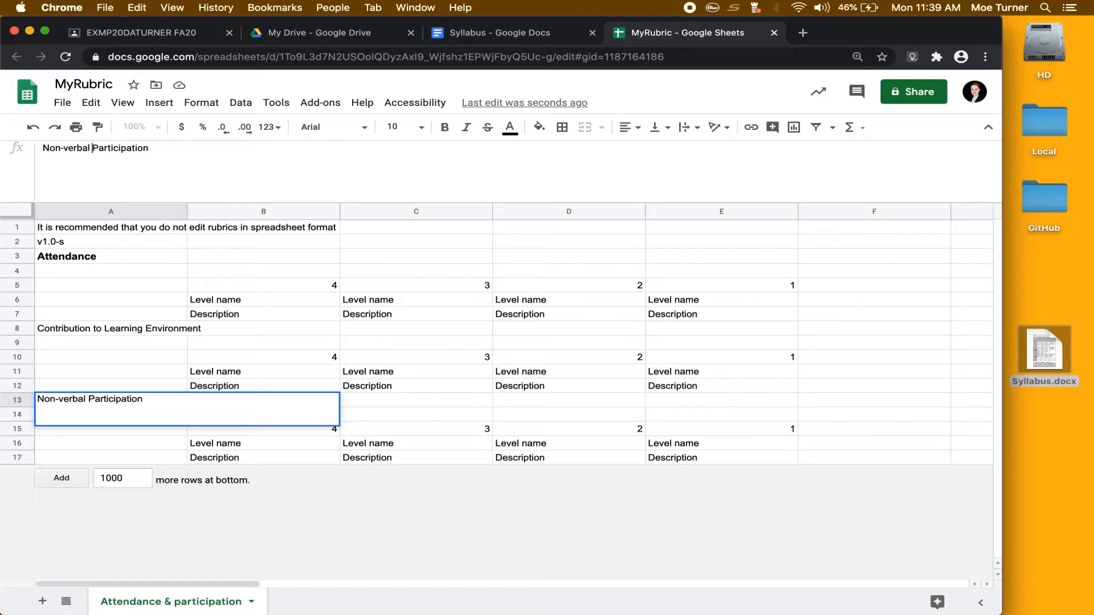
{"action": "left_click", "coordinate": [401, 430]}
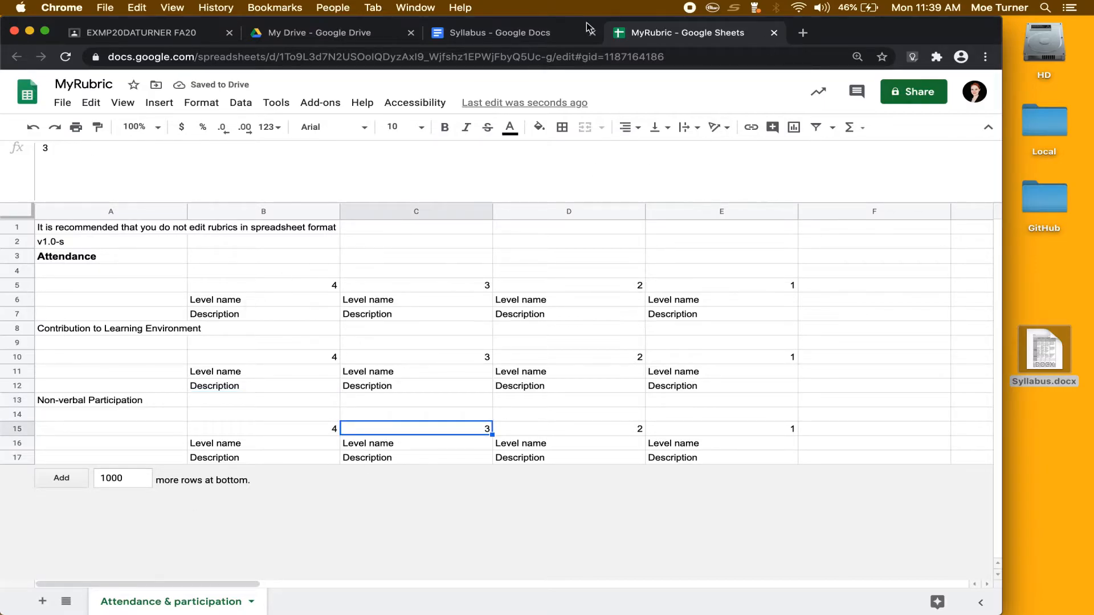
Copy the four level headings, Outstanding through Unsatisfactory, from the Syllabus rubric table and paste them into MyRubric starting at cell B6.
{"action": "left_click", "coordinate": [542, 33]}
{"action": "left_click_drag", "start_coordinate": [363, 217], "coordinate": [572, 213]}
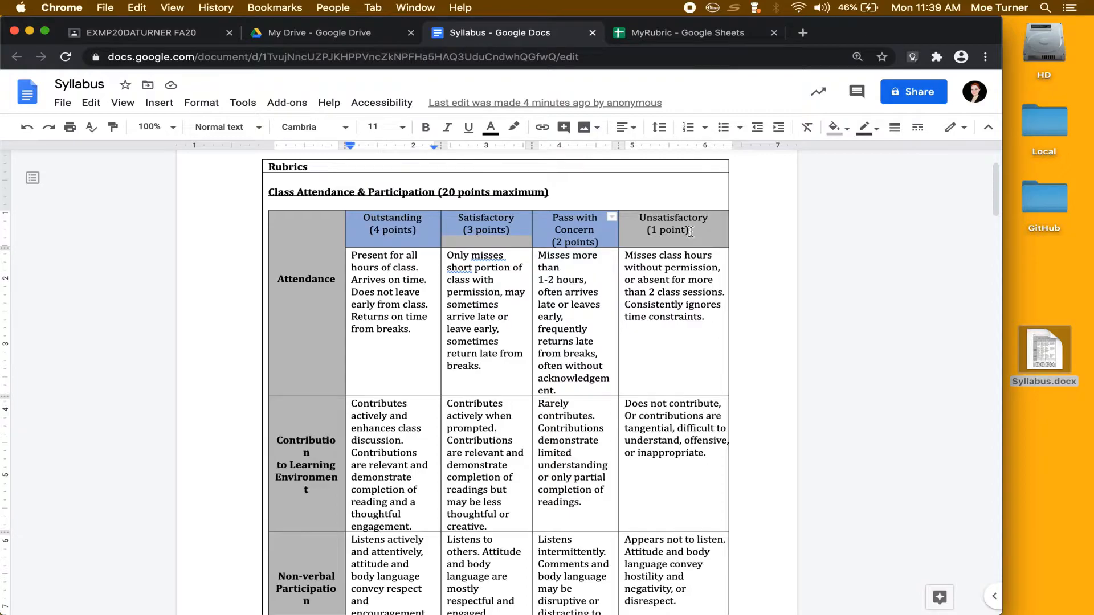
{"action": "left_click_drag", "start_coordinate": [695, 225], "coordinate": [361, 222]}
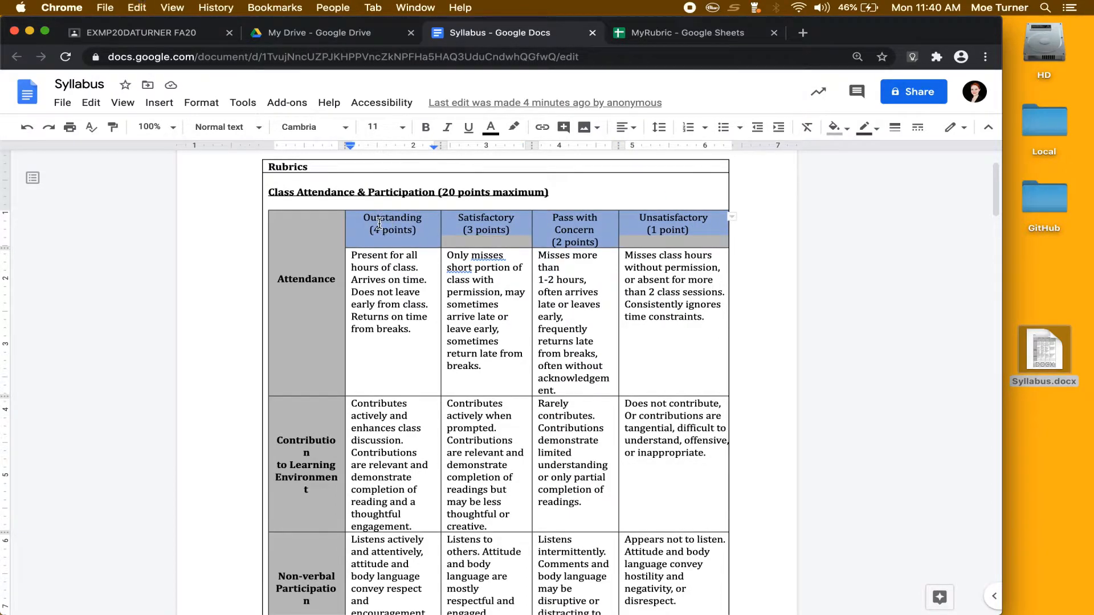
{"action": "left_click", "coordinate": [677, 33]}
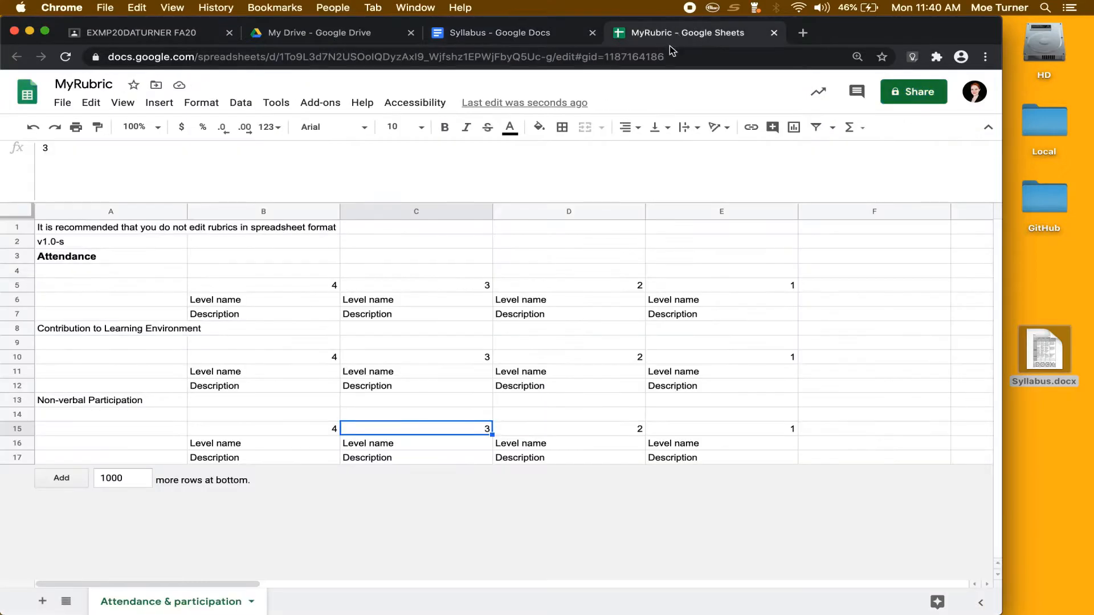
{"action": "left_click", "coordinate": [203, 301]}
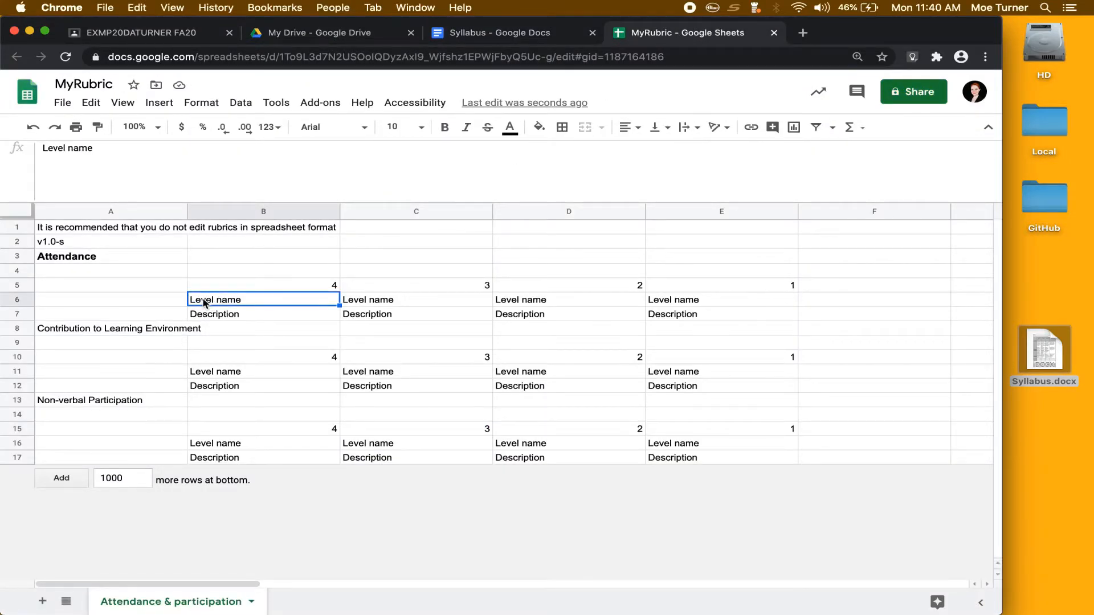
{"action": "type", "text": "Level name\tLevel name\tLevel name Outstanding (4 points)\tSatisfactory (3 points)\tPass with Concern (2 points)\tUnsatisfactory (1 point)"}
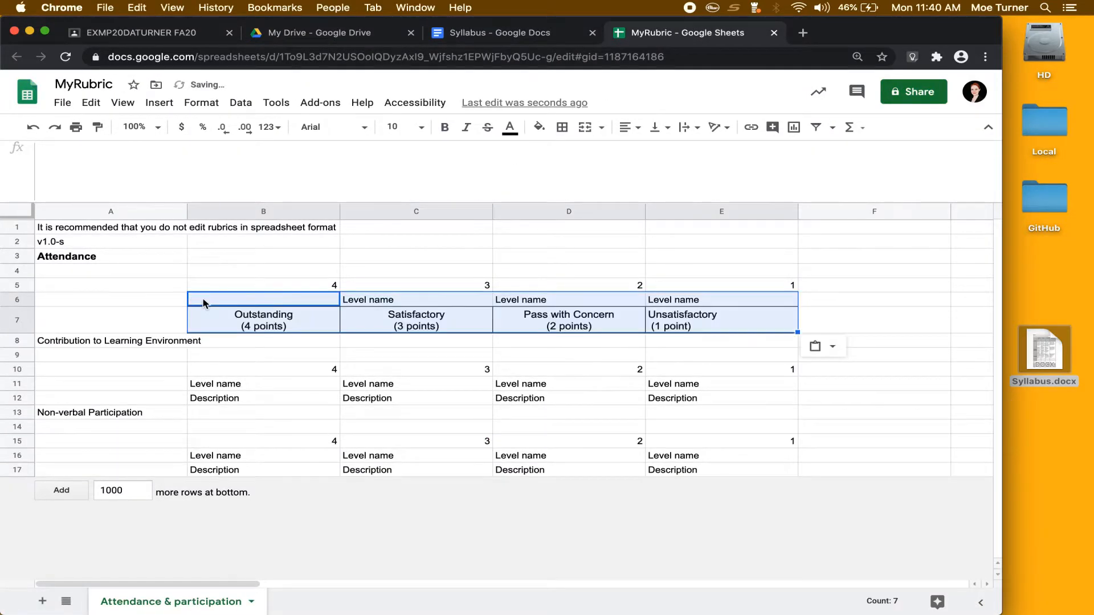
Move the pasted level headings from B7:E7 up to B6:E6, over the Level name placeholders.
{"action": "left_click", "coordinate": [246, 320]}
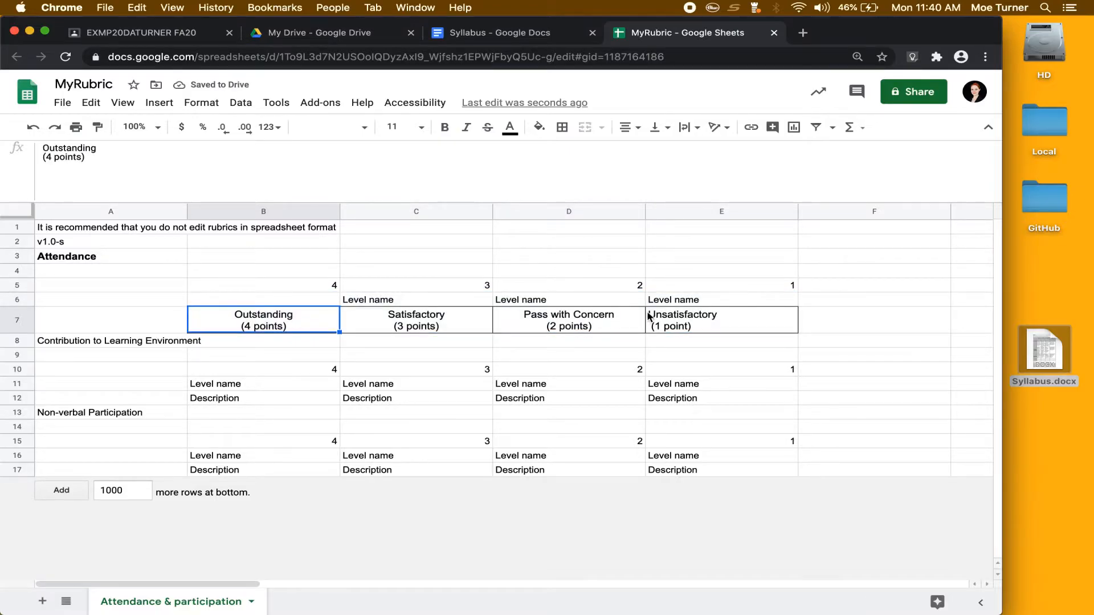
{"action": "left_click", "coordinate": [682, 328], "text": "shift"}
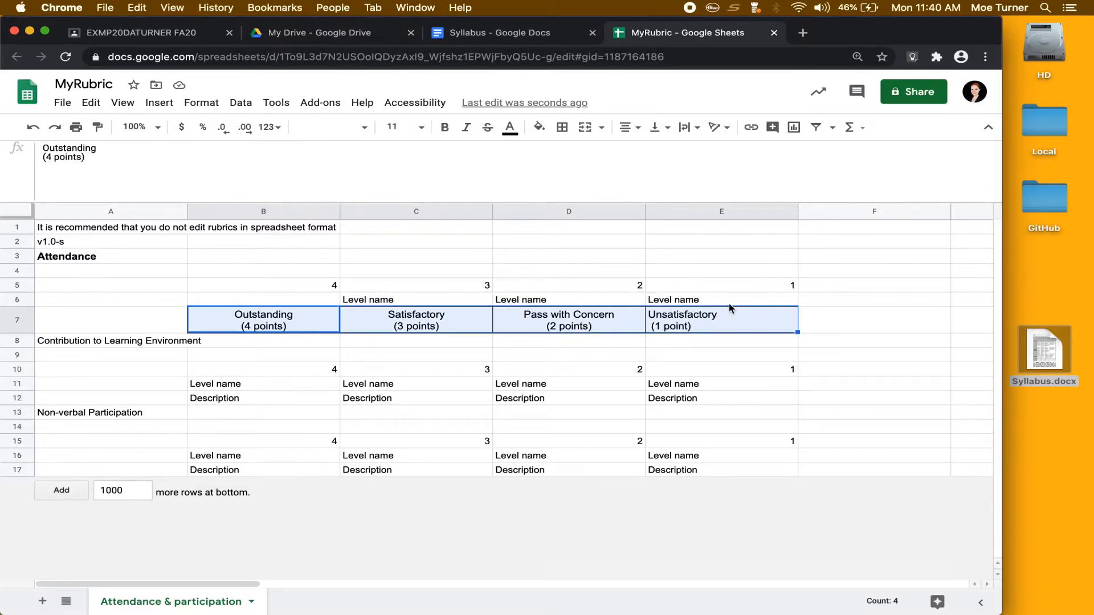
{"action": "left_click_drag", "start_coordinate": [728, 308], "coordinate": [726, 297]}
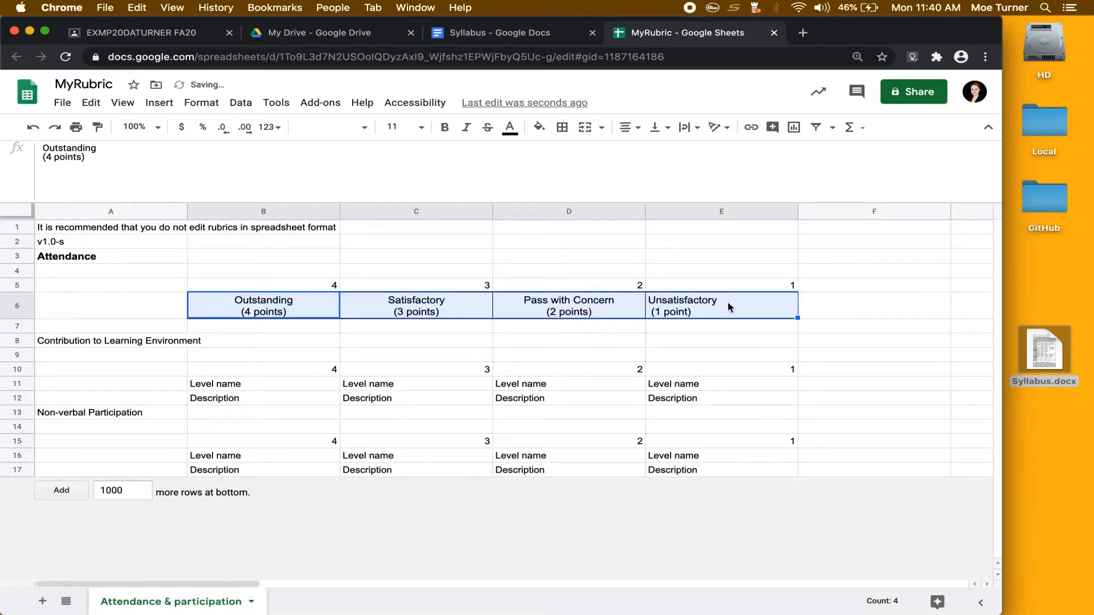
Delete "(4 points)" and its line break from cell B6, leaving only Outstanding.
{"action": "left_click", "coordinate": [269, 314]}
{"action": "left_click_drag", "start_coordinate": [94, 157], "coordinate": [41, 158]}
{"action": "key", "text": "BackSpace"}
{"action": "key", "text": "BackSpace"}
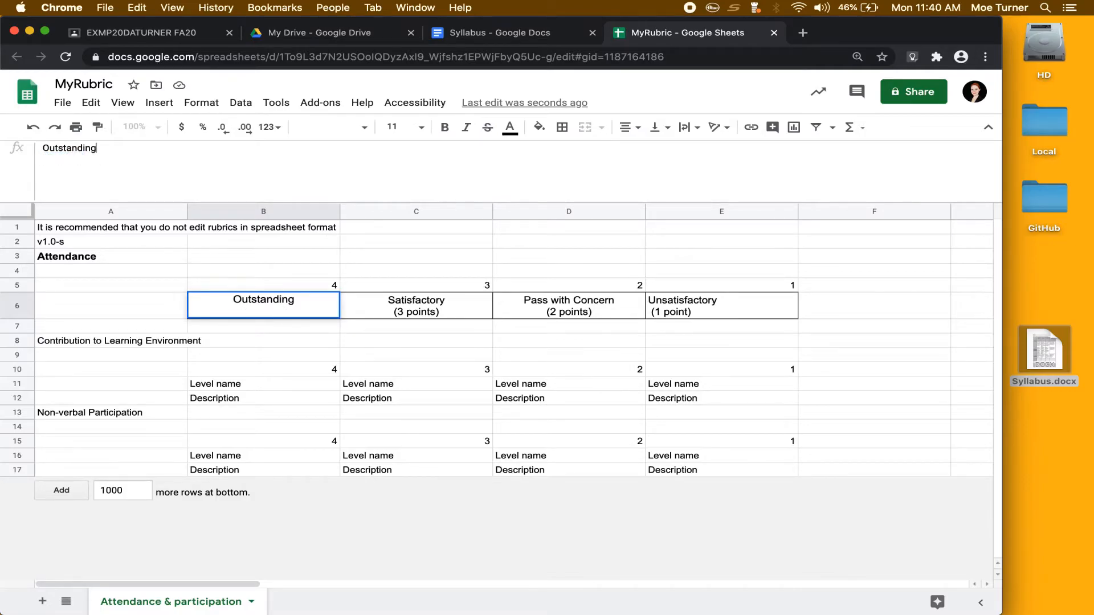
Delete the points text and line breaks from cells C6, D6 and E6, leaving only Satisfactory, Pass with Concern and Unsatisfactory.
{"action": "left_click", "coordinate": [387, 310]}
{"action": "left_click_drag", "start_coordinate": [91, 156], "coordinate": [29, 157]}
{"action": "key", "text": "BackSpace"}
{"action": "key", "text": "BackSpace"}
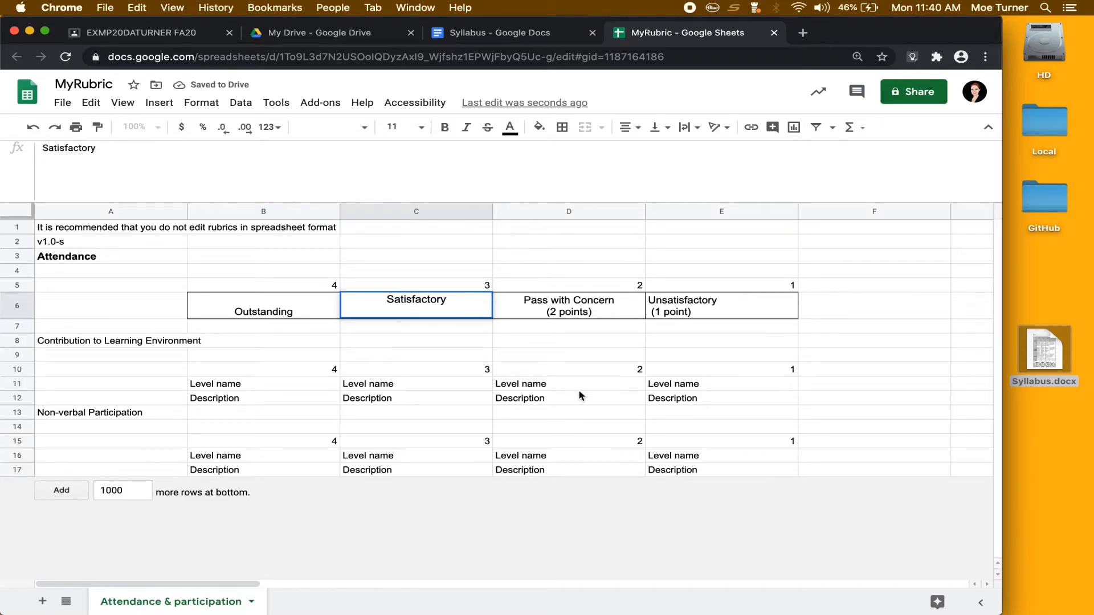
{"action": "left_click", "coordinate": [569, 312]}
{"action": "left_click_drag", "start_coordinate": [89, 157], "coordinate": [25, 158]}
{"action": "key", "text": "BackSpace"}
{"action": "key", "text": "BackSpace"}
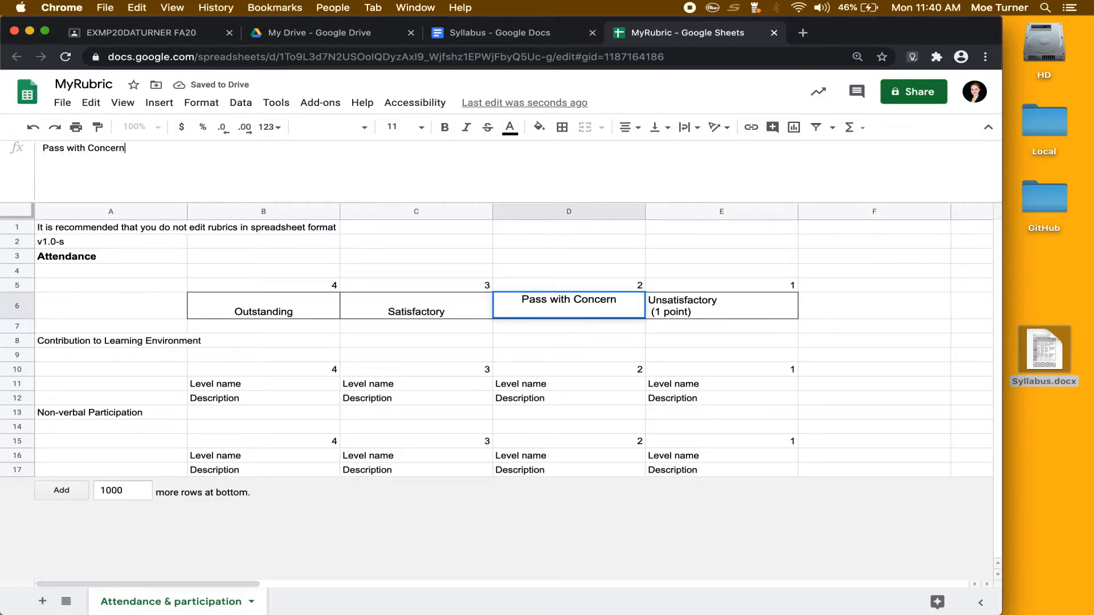
{"action": "left_click", "coordinate": [740, 302]}
{"action": "left_click_drag", "start_coordinate": [82, 158], "coordinate": [25, 158]}
{"action": "key", "text": "BackSpace"}
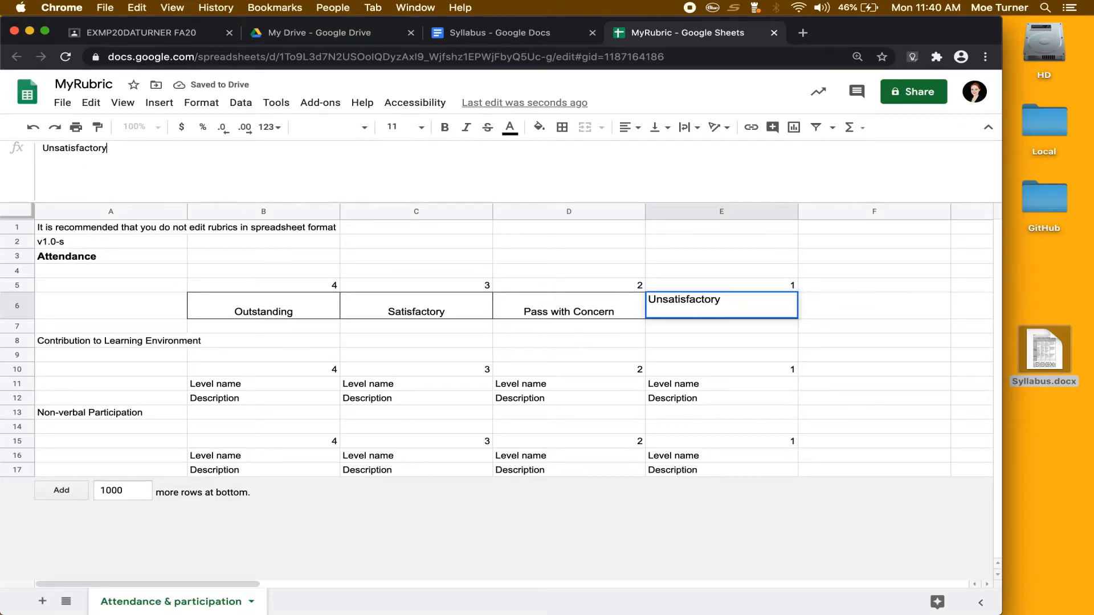
{"action": "left_click", "coordinate": [436, 368]}
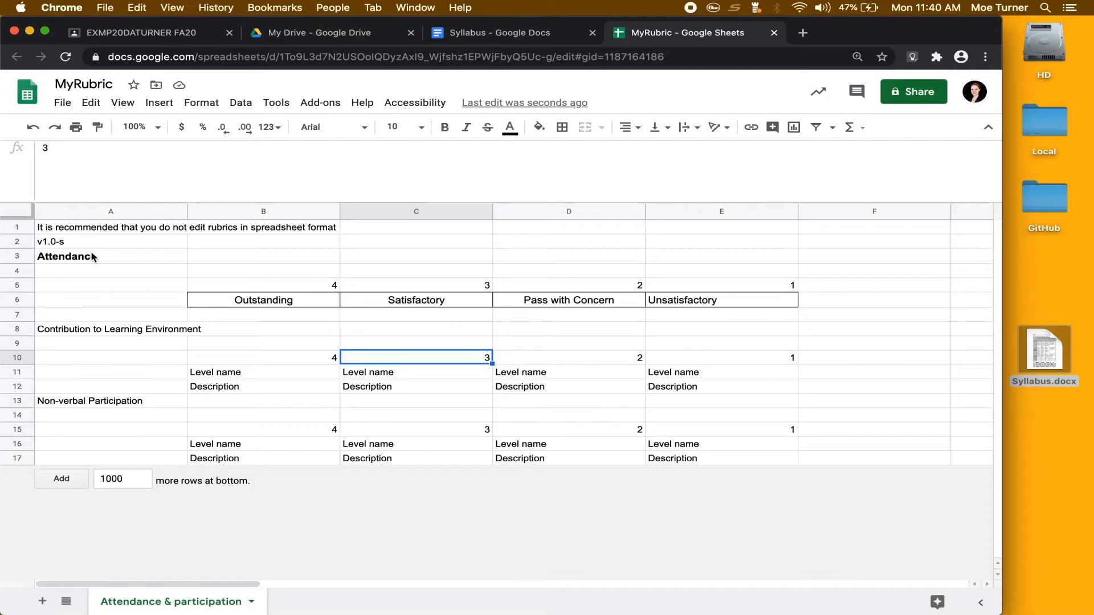
Copy the four Attendance descriptions from the Syllabus rubric table and paste them into MyRubric starting at cell B7.
{"action": "left_click", "coordinate": [499, 32]}
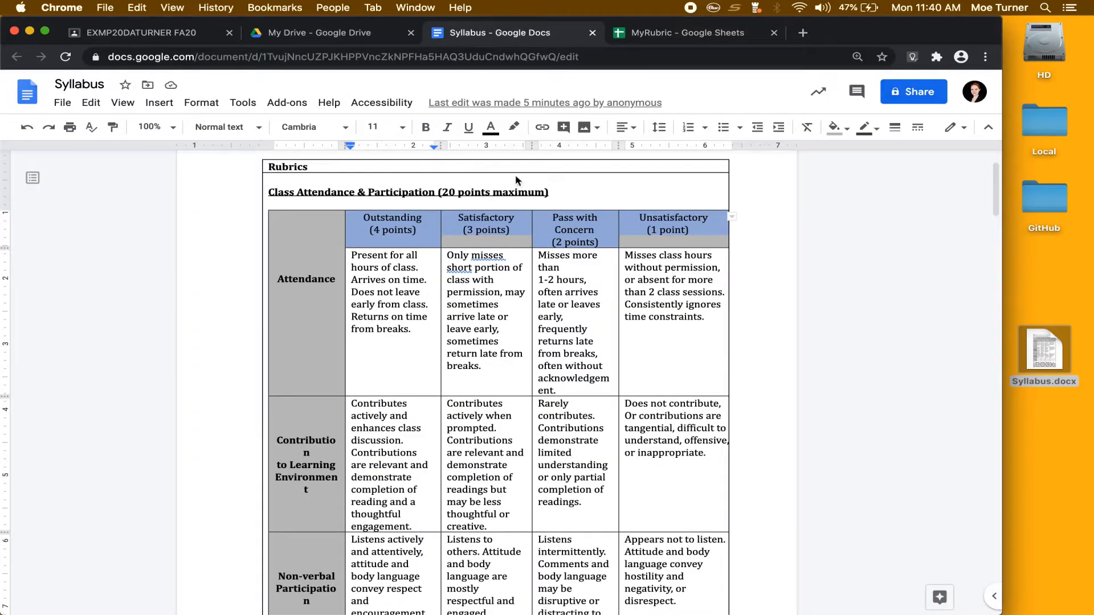
{"action": "left_click_drag", "start_coordinate": [644, 334], "coordinate": [378, 272]}
{"action": "key", "text": "super+c"}
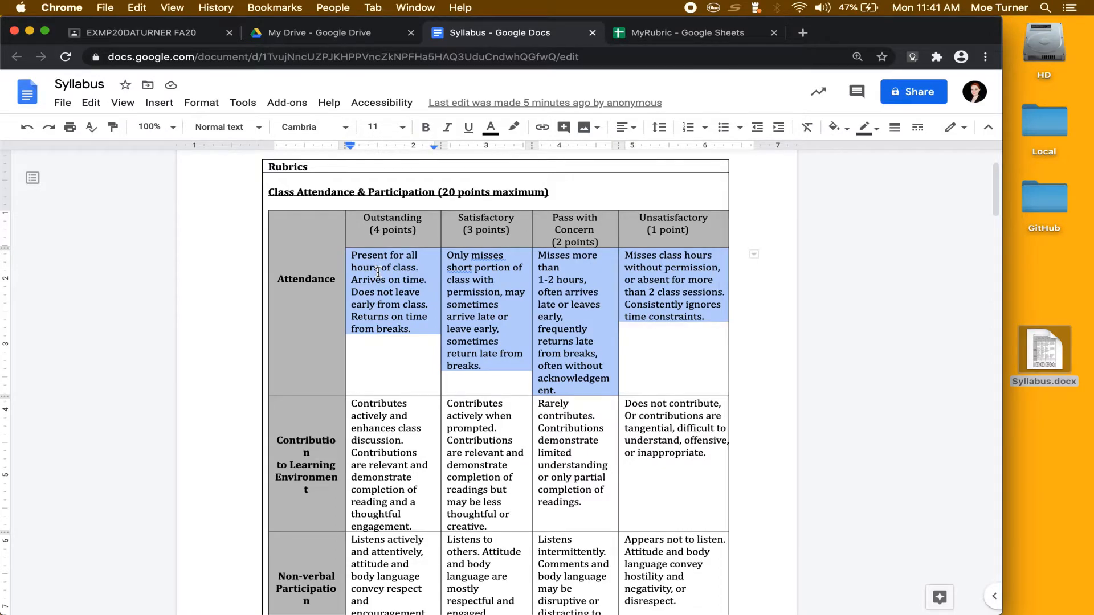
{"action": "left_click", "coordinate": [708, 33]}
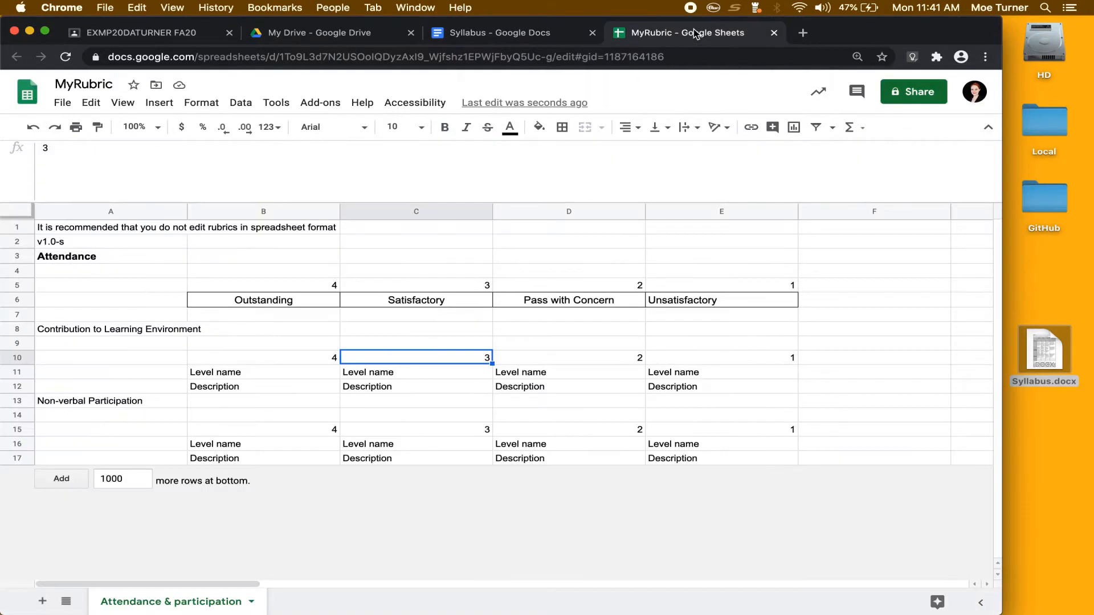
{"action": "left_click", "coordinate": [205, 315]}
{"action": "key", "text": "super+v"}
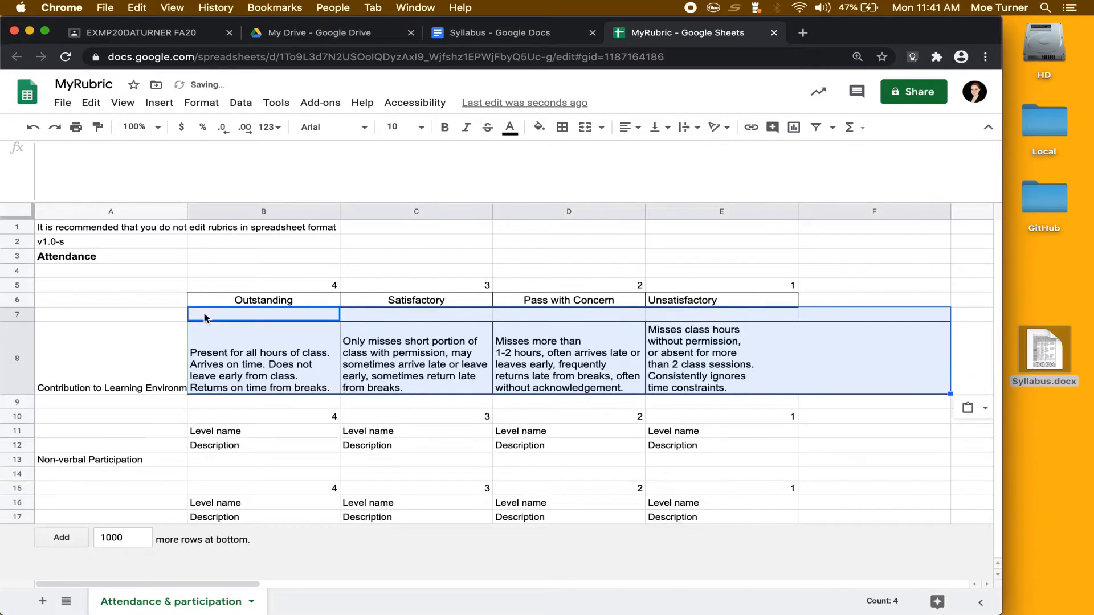
Move the pasted Attendance descriptions from row 8 up to row 7, directly under the level names.
{"action": "left_click", "coordinate": [277, 377]}
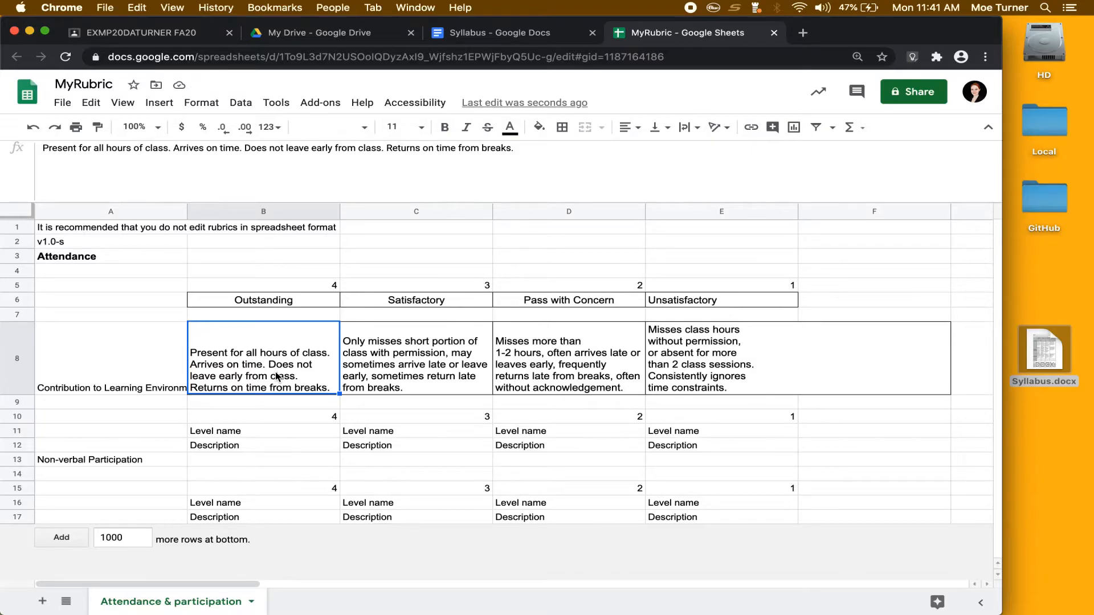
{"action": "left_click", "coordinate": [722, 365], "text": "shift"}
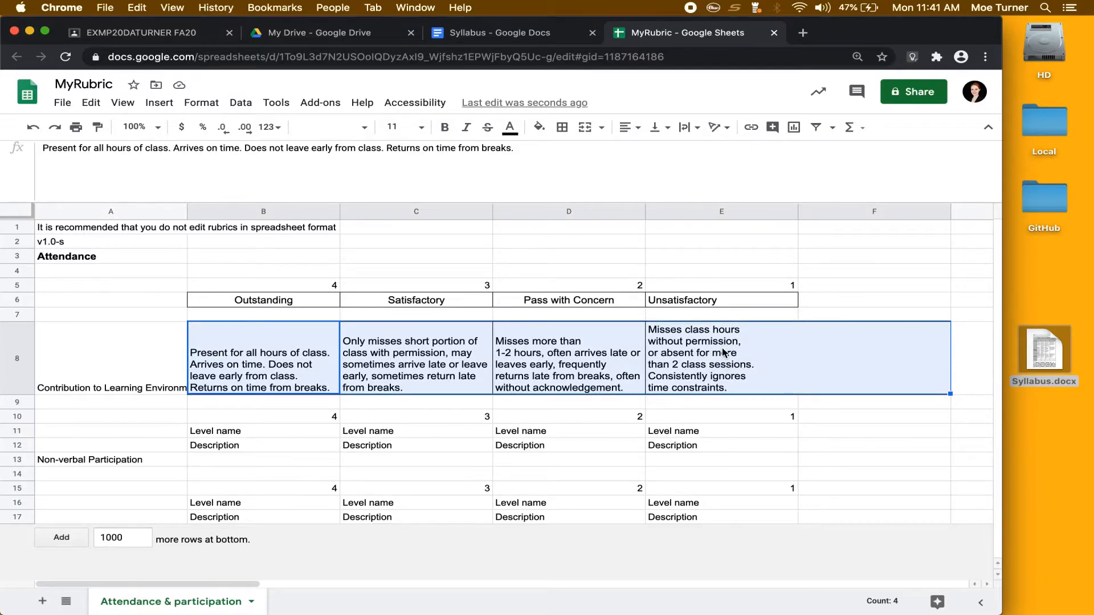
{"action": "left_click_drag", "start_coordinate": [720, 321], "coordinate": [721, 317]}
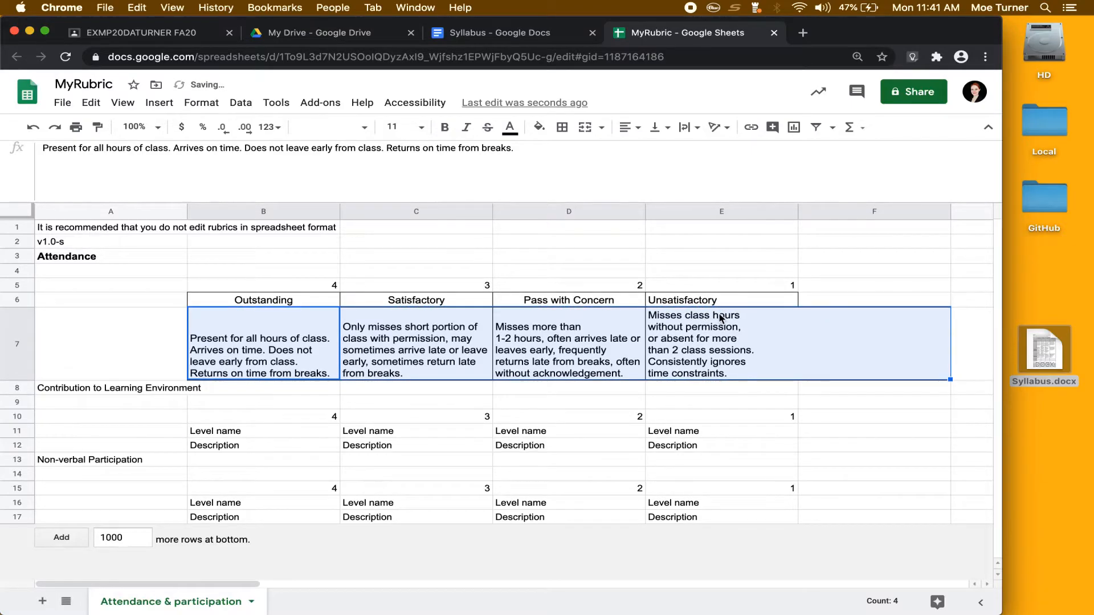
{"action": "left_click", "coordinate": [723, 389]}
Unmerge the Attendance Unsatisfactory description cell spanning E7:F7.
{"action": "left_click", "coordinate": [764, 342]}
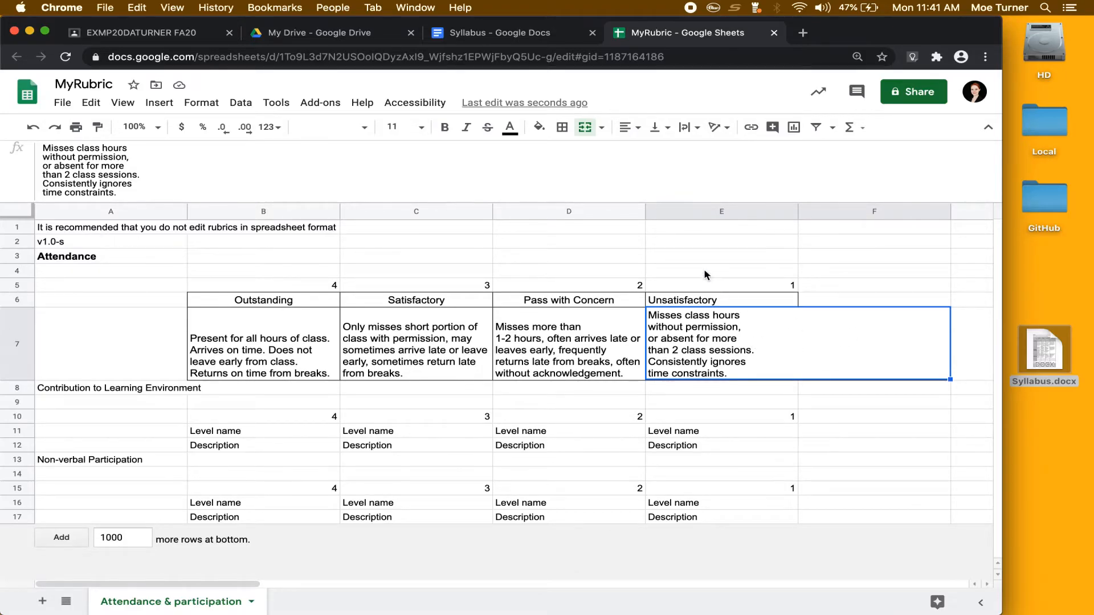
{"action": "left_click", "coordinate": [602, 127]}
{"action": "left_click", "coordinate": [611, 220]}
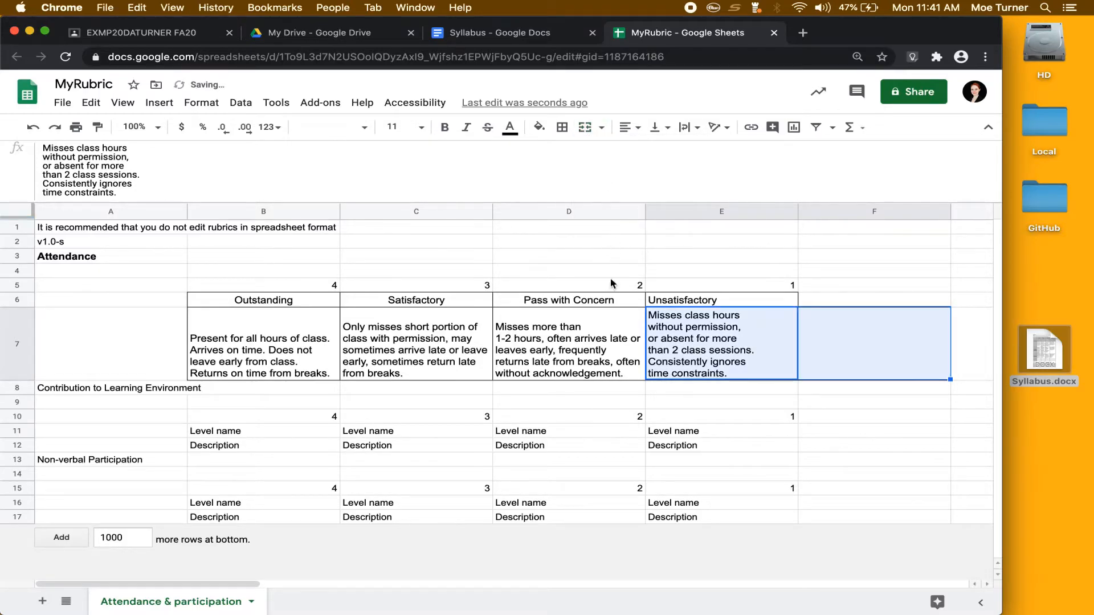
{"action": "left_click", "coordinate": [717, 403]}
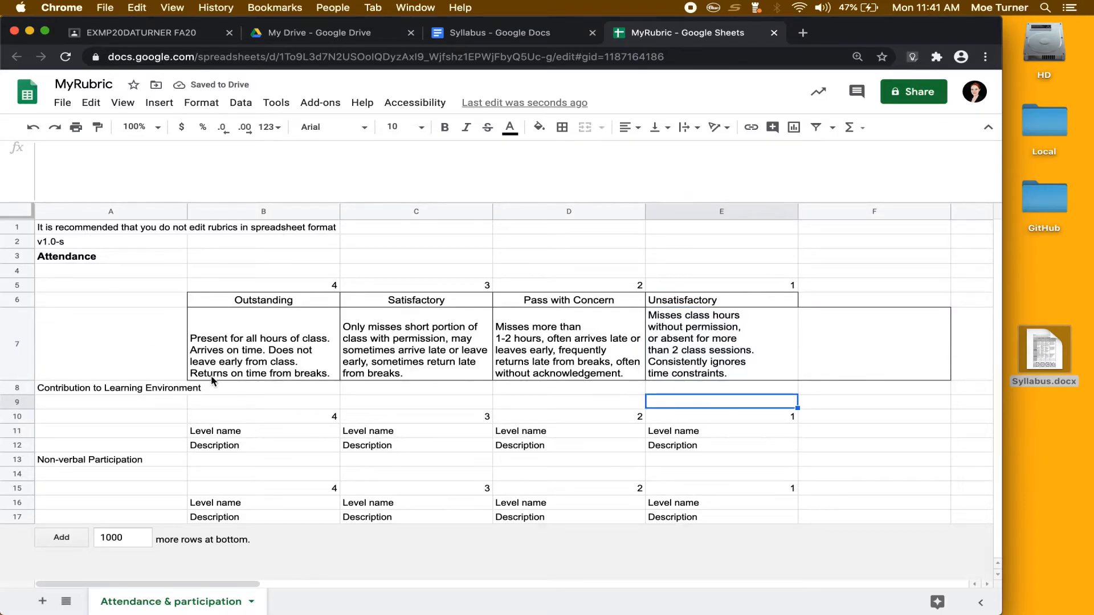
Copy the level names in B6:E6 over the Level name placeholders in B11:E11 and B16:E16.
{"action": "left_click", "coordinate": [267, 300]}
{"action": "left_click", "coordinate": [676, 303], "text": "shift"}
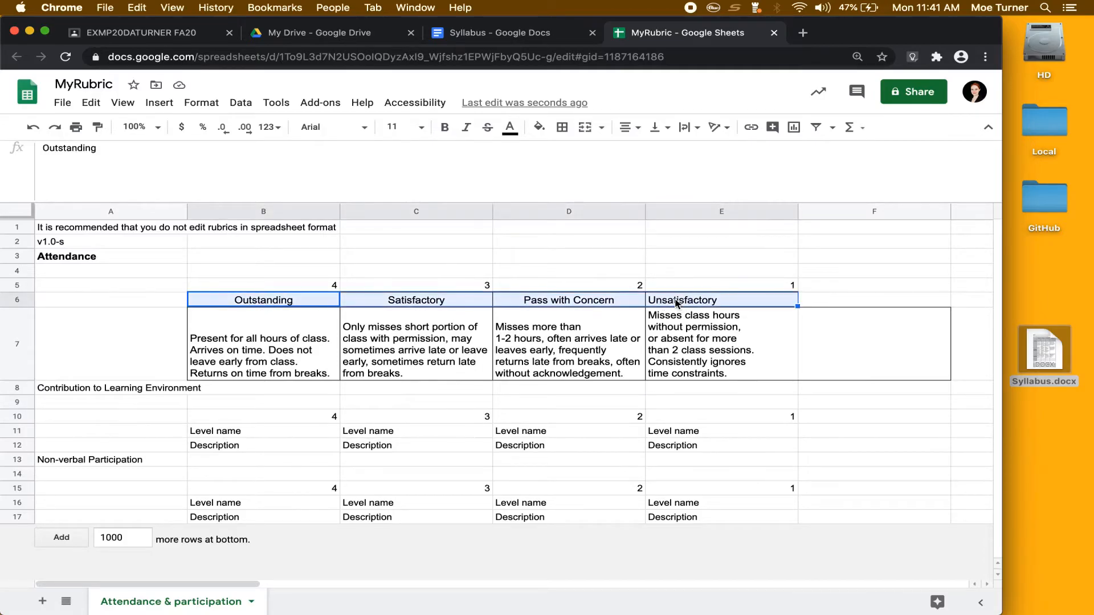
{"action": "left_click", "coordinate": [236, 432]}
{"action": "key", "text": "cmd+v"}
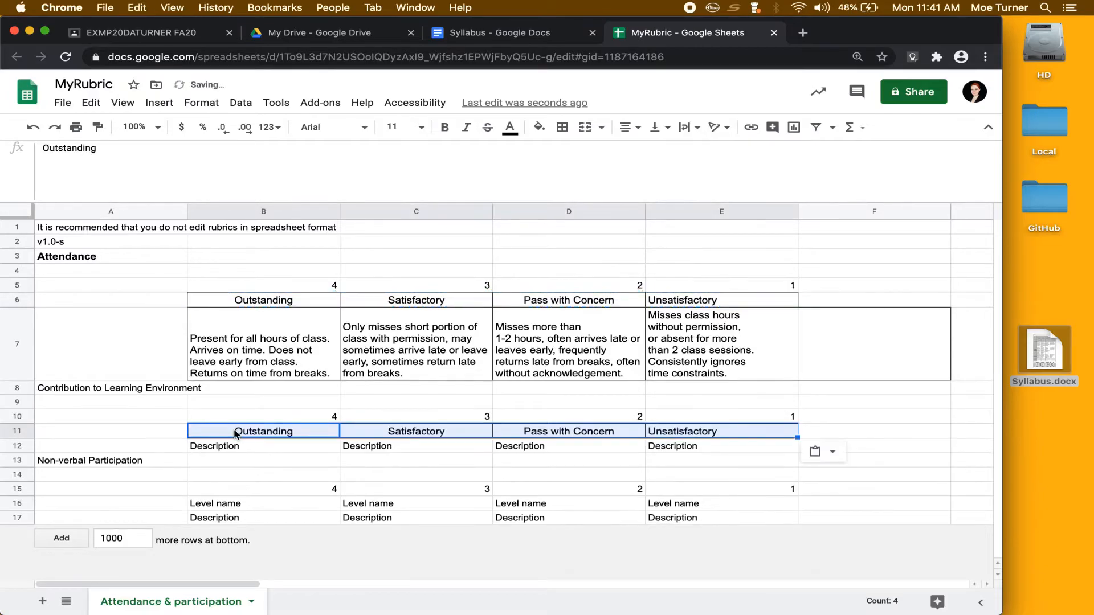
{"action": "left_click", "coordinate": [232, 300]}
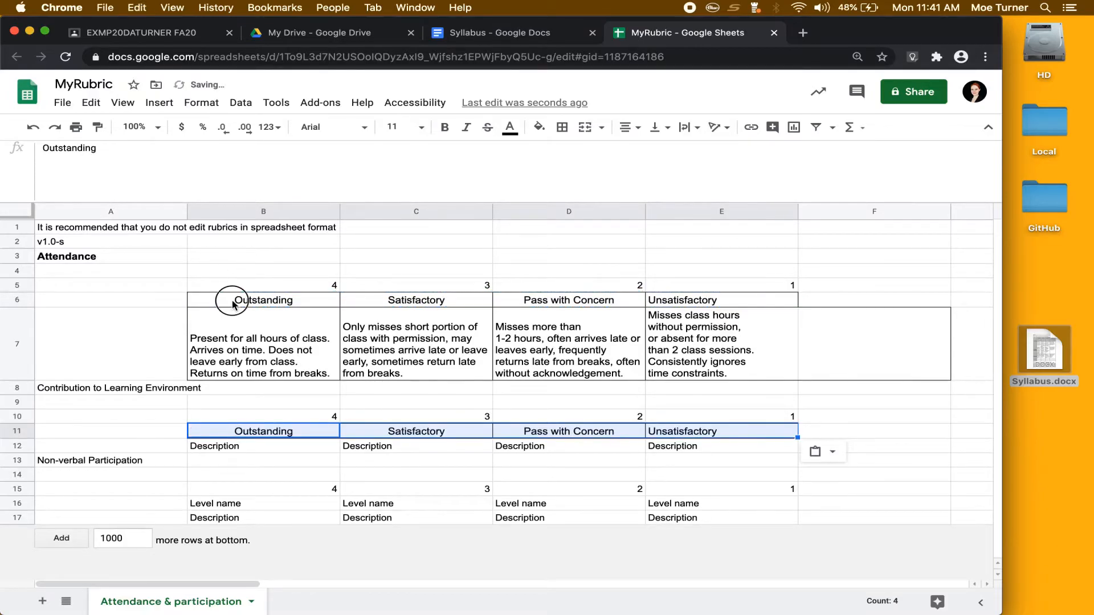
{"action": "left_click", "coordinate": [202, 505]}
{"action": "key", "text": "cmd+v"}
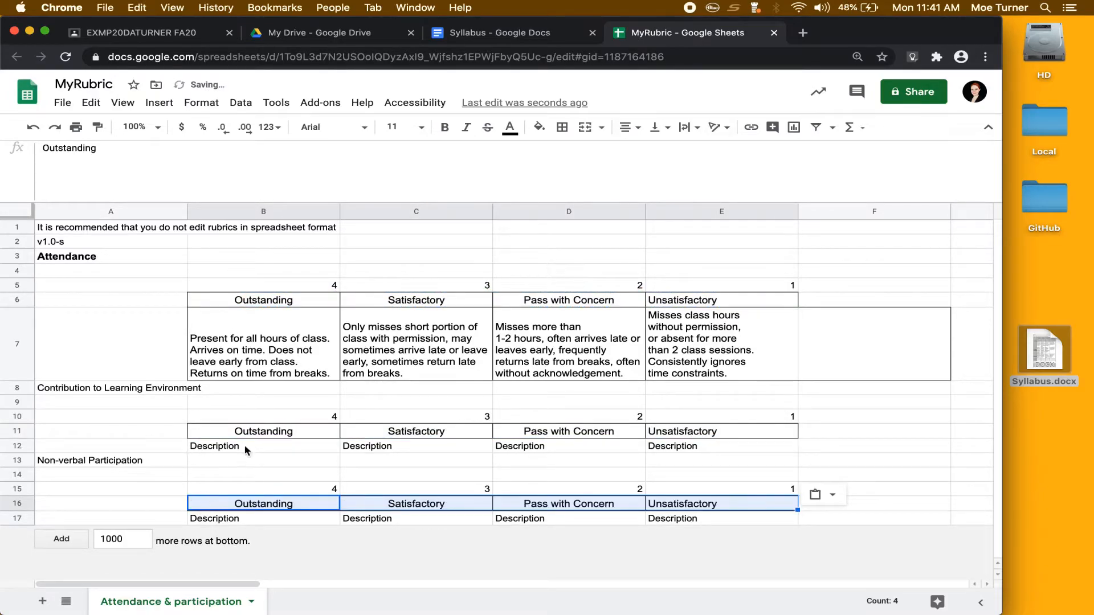
{"action": "left_click", "coordinate": [241, 342]}
Copy the four Contribution to Learning Environment descriptions from the Syllabus table and paste them into MyRubric starting at cell B12.
{"action": "left_click", "coordinate": [502, 32]}
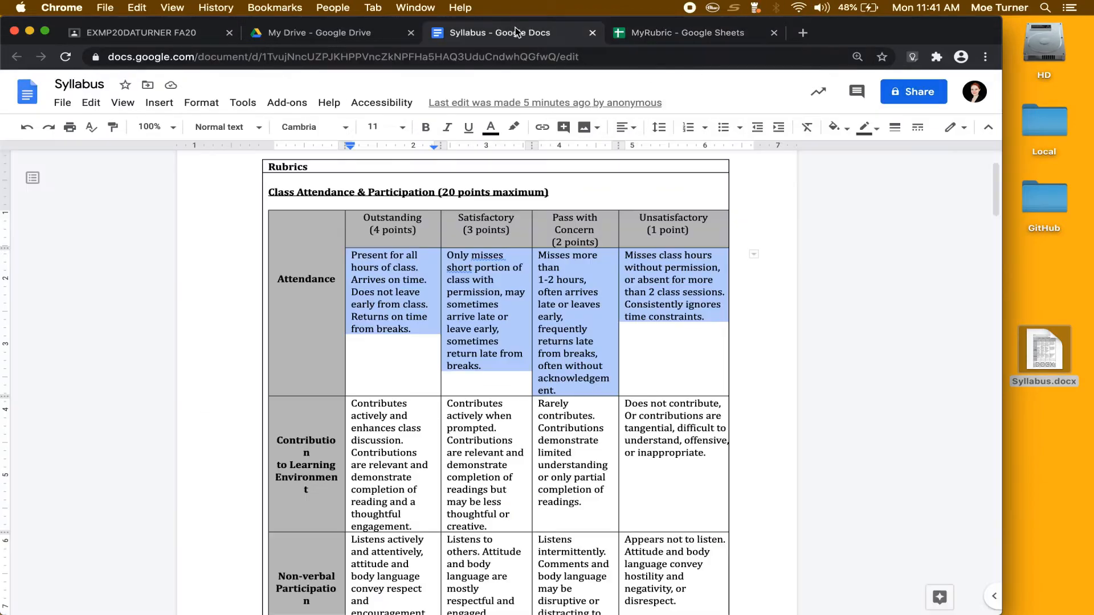
{"action": "left_click_drag", "start_coordinate": [620, 513], "coordinate": [350, 448]}
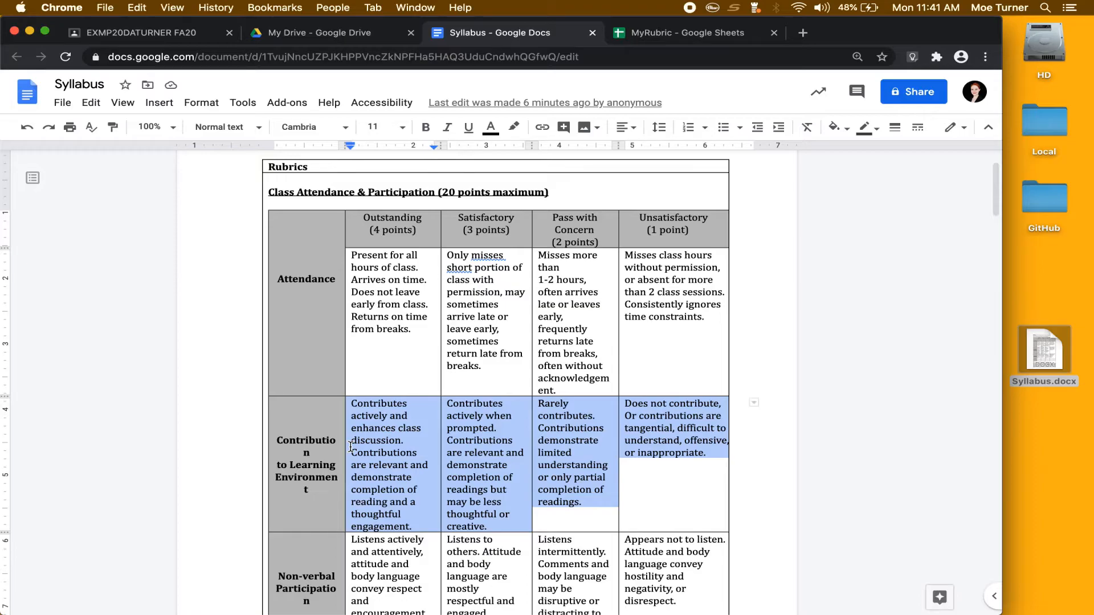
{"action": "left_click", "coordinate": [688, 32]}
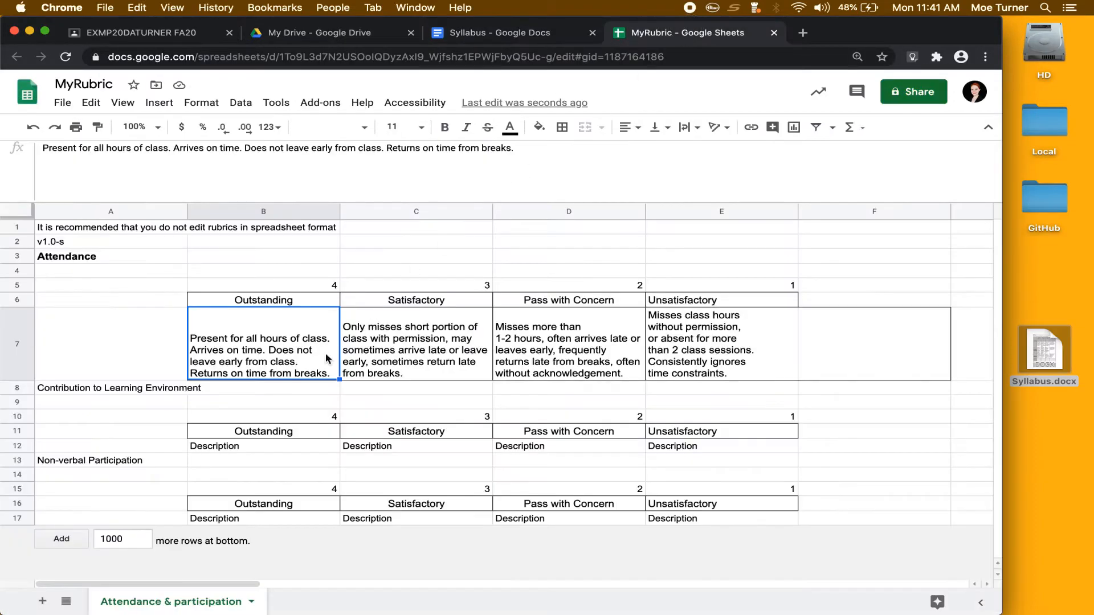
{"action": "left_click", "coordinate": [235, 447]}
{"action": "key", "text": "super+v"}
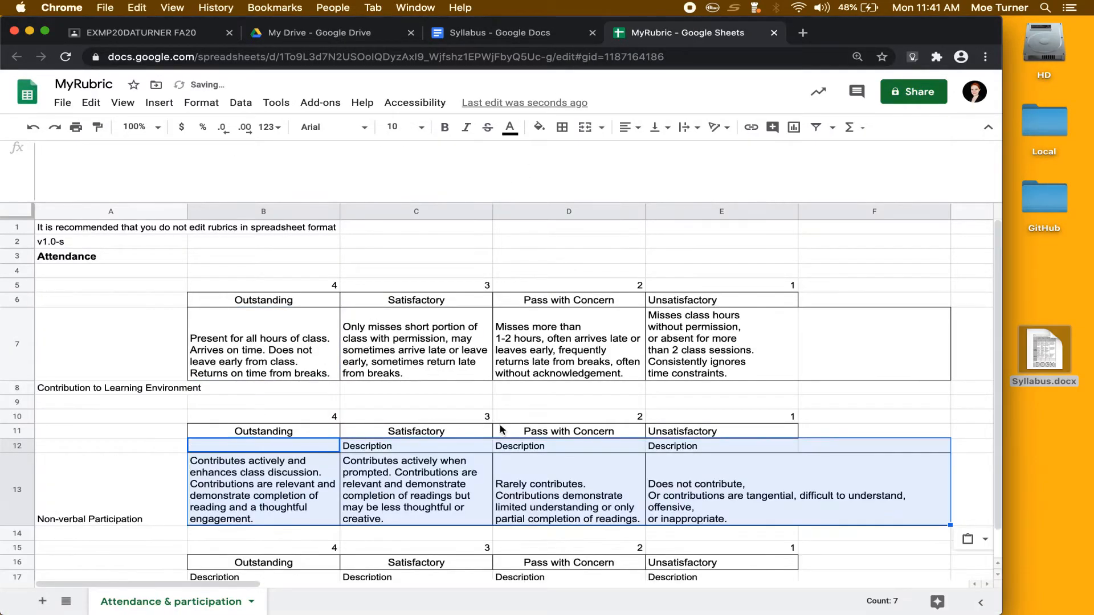
Move the pasted Contribution to Learning Environment descriptions from row 13 up to row 12, over the Description placeholders.
{"action": "left_click", "coordinate": [305, 489]}
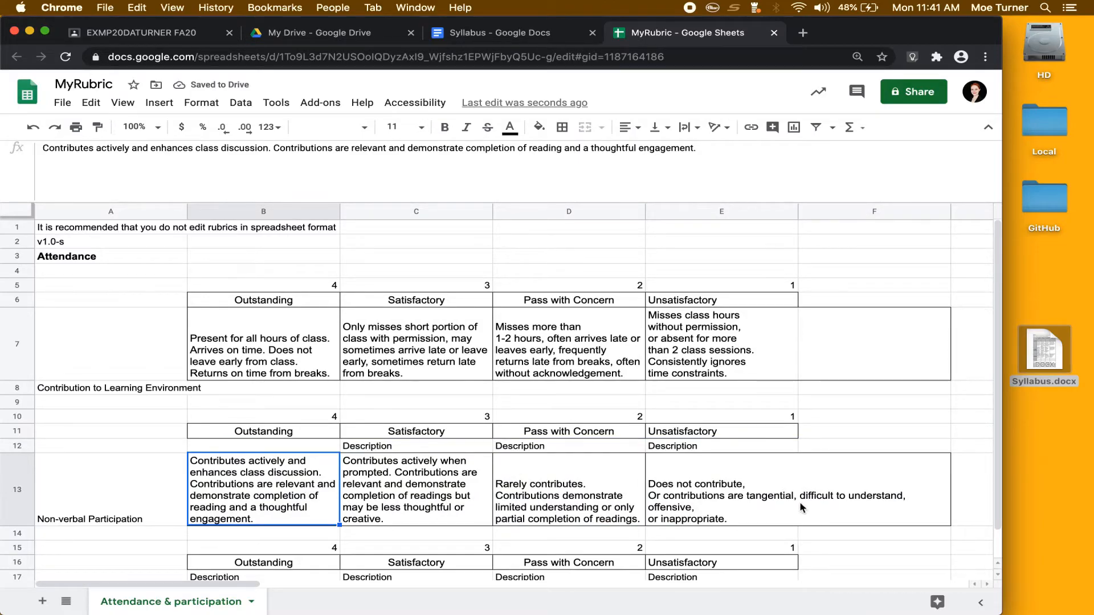
{"action": "left_click", "coordinate": [743, 501], "text": "shift"}
{"action": "left_click_drag", "start_coordinate": [735, 454], "coordinate": [732, 446]}
Unmerge the Contribution to Learning Environment Unsatisfactory description cell spanning E12:F12.
{"action": "left_click", "coordinate": [821, 468]}
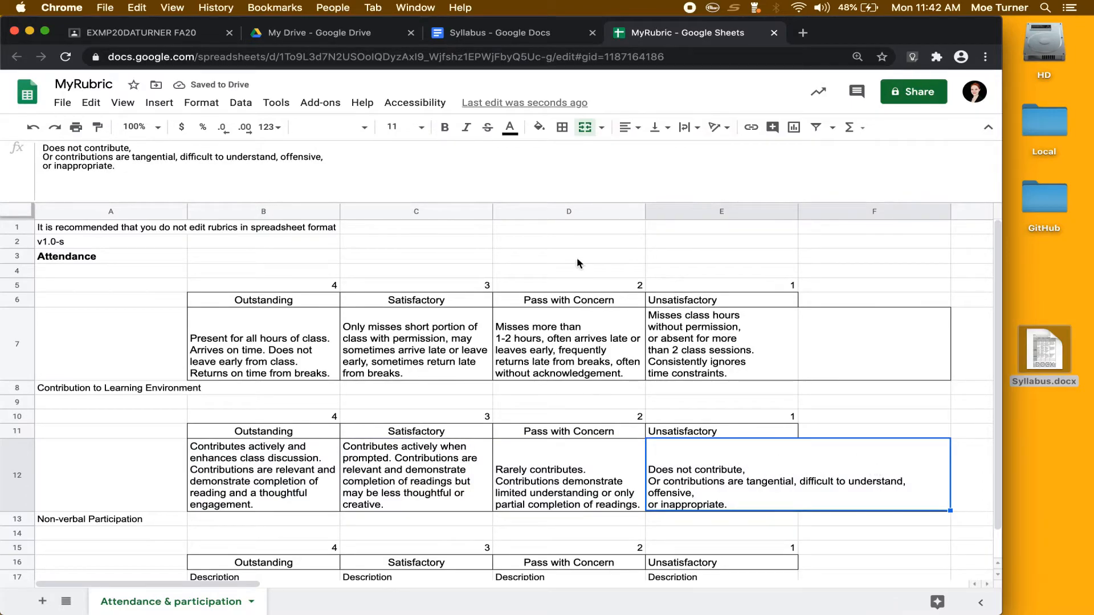
{"action": "left_click", "coordinate": [601, 127]}
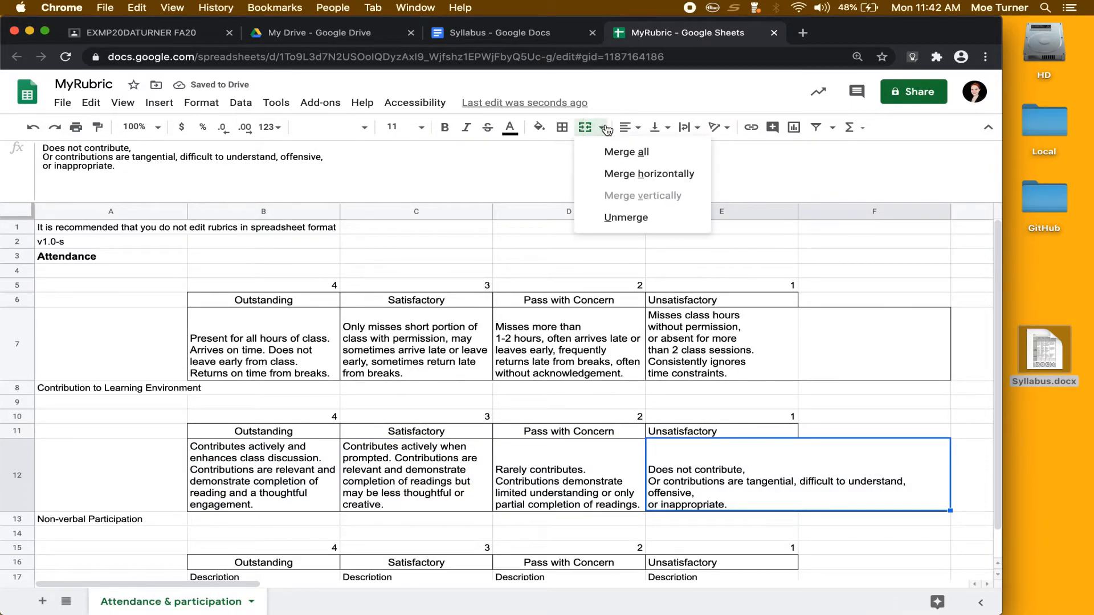
{"action": "left_click", "coordinate": [608, 217]}
Copy the four Non-verbal Participation descriptions from the Syllabus table and paste them into MyRubric starting at cell B17.
{"action": "left_click", "coordinate": [507, 33]}
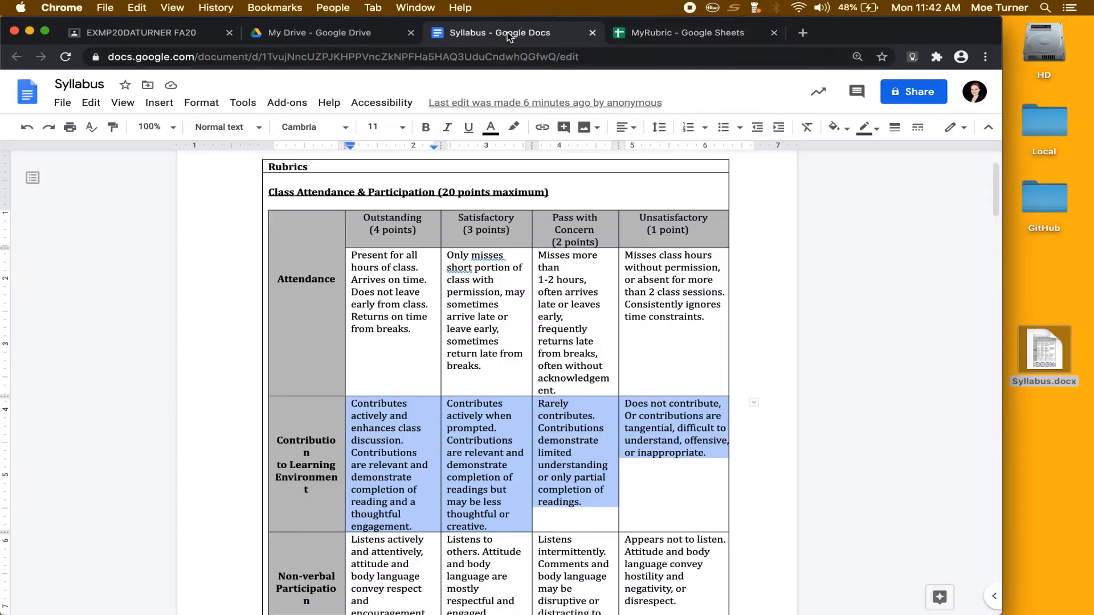
{"action": "scroll", "coordinate": [532, 405], "scroll_direction": "down", "scroll_amount": 2}
{"action": "left_click_drag", "start_coordinate": [617, 565], "coordinate": [368, 515]}
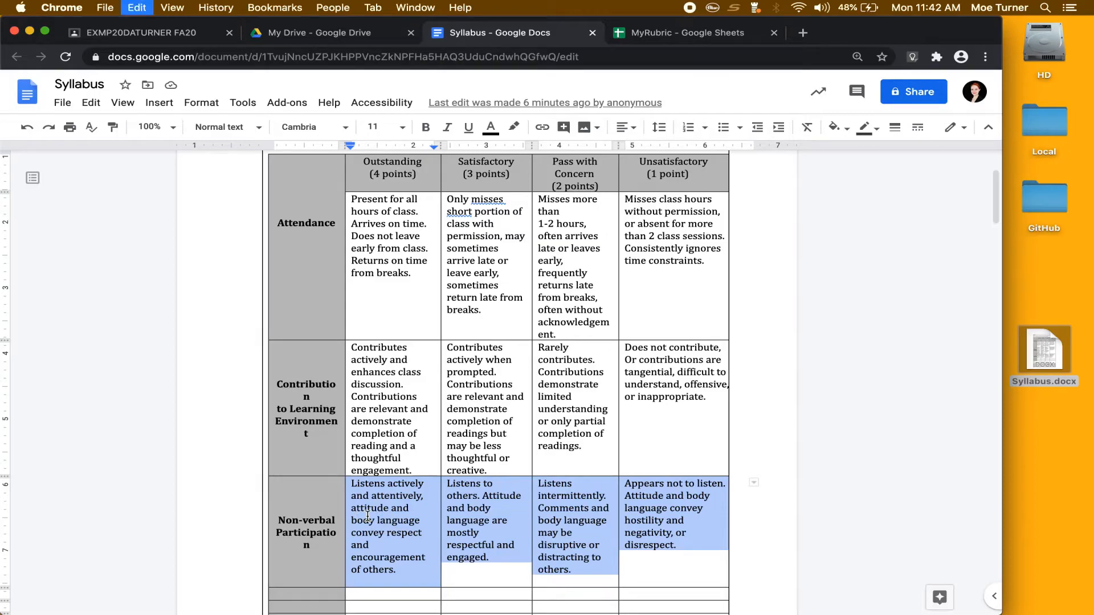
{"action": "left_click", "coordinate": [691, 36]}
{"action": "scroll", "coordinate": [342, 417], "scroll_direction": "down", "scroll_amount": 1}
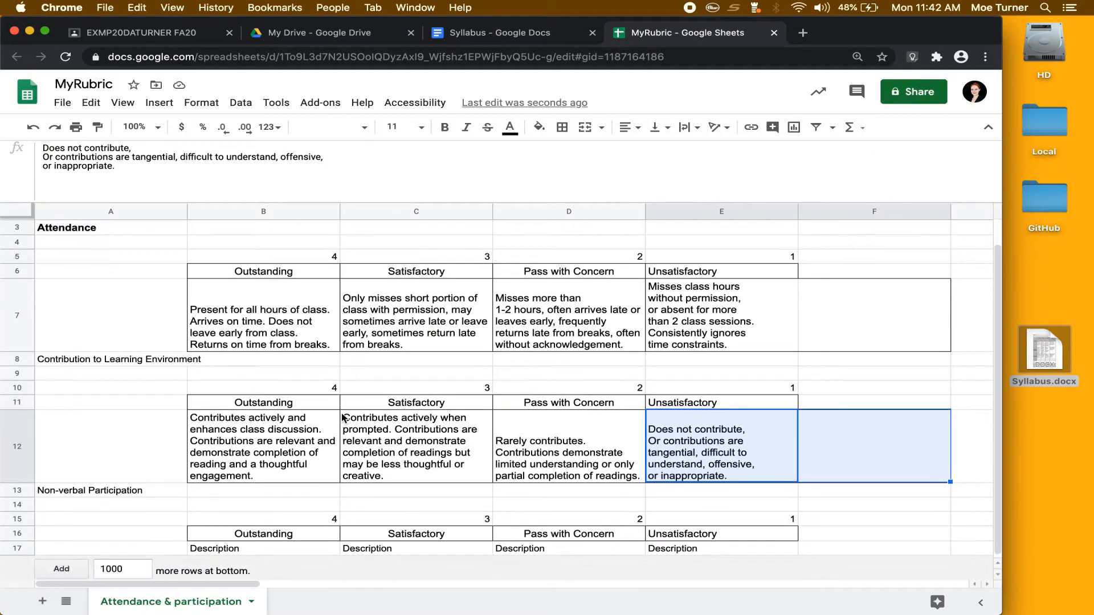
{"action": "left_click", "coordinate": [233, 548]}
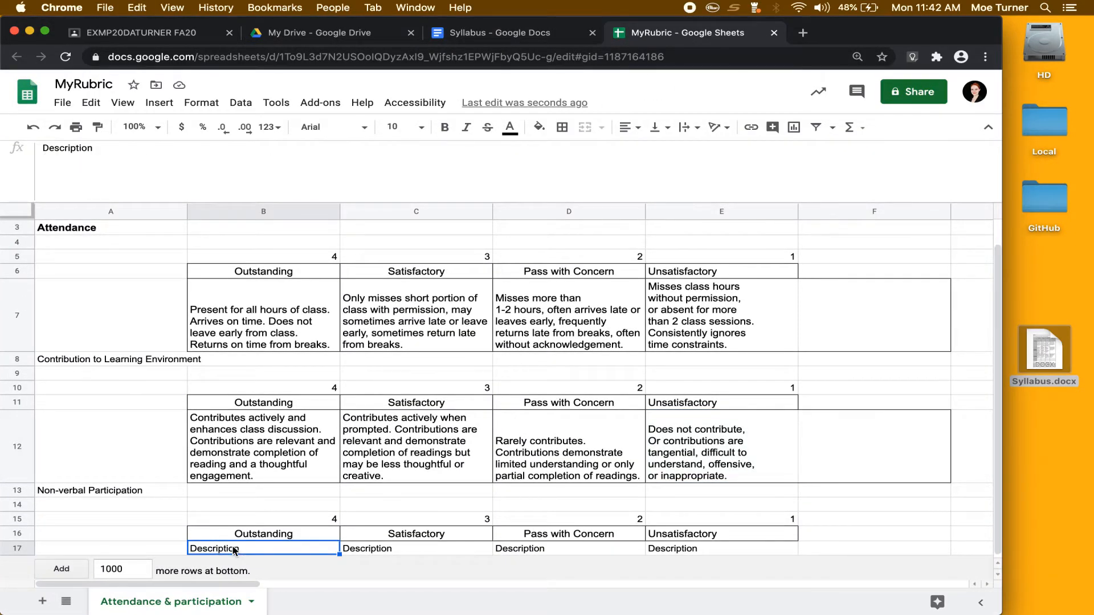
{"action": "key", "text": "super+v"}
Move the pasted Non-verbal Participation descriptions from row 18 up to row 17, over the Description placeholders.
{"action": "scroll", "coordinate": [403, 506], "scroll_direction": "down", "scroll_amount": 3}
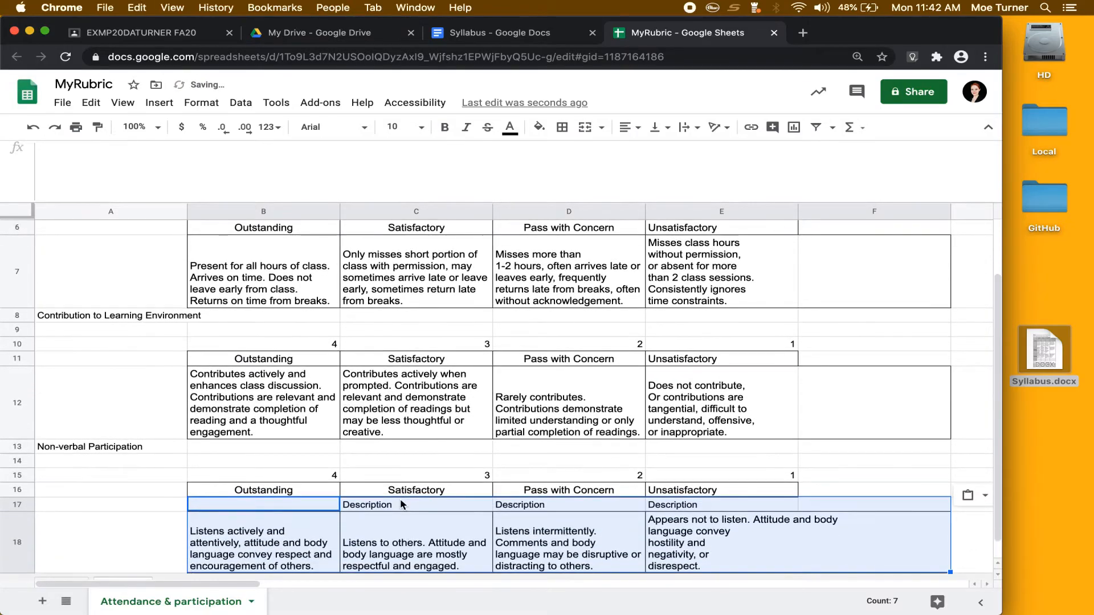
{"action": "left_click", "coordinate": [294, 471]}
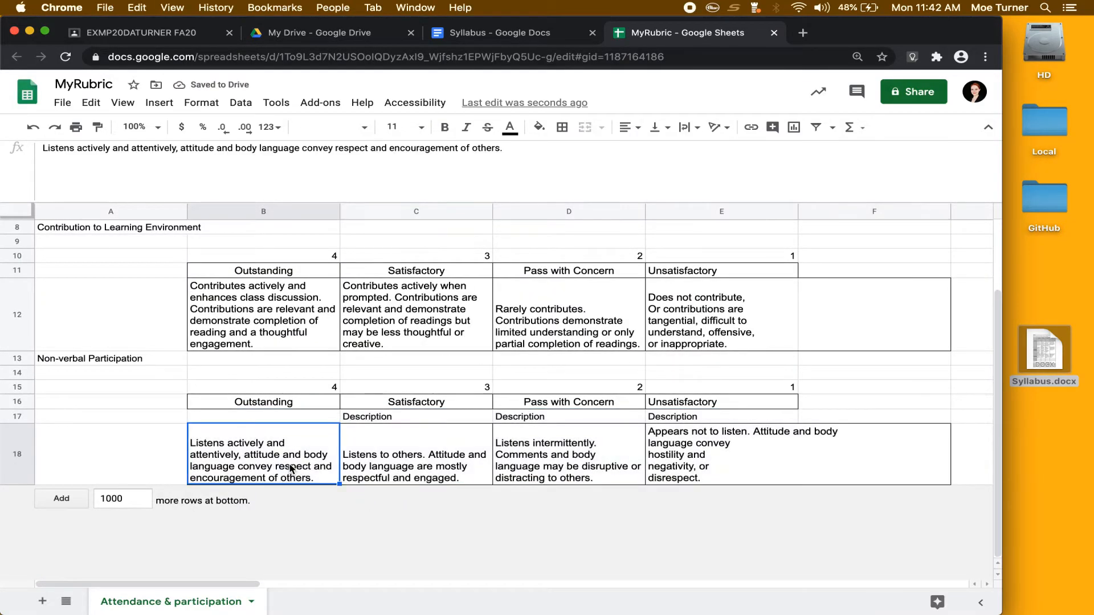
{"action": "left_click", "coordinate": [744, 475], "text": "shift"}
{"action": "left_click_drag", "start_coordinate": [771, 425], "coordinate": [769, 415]}
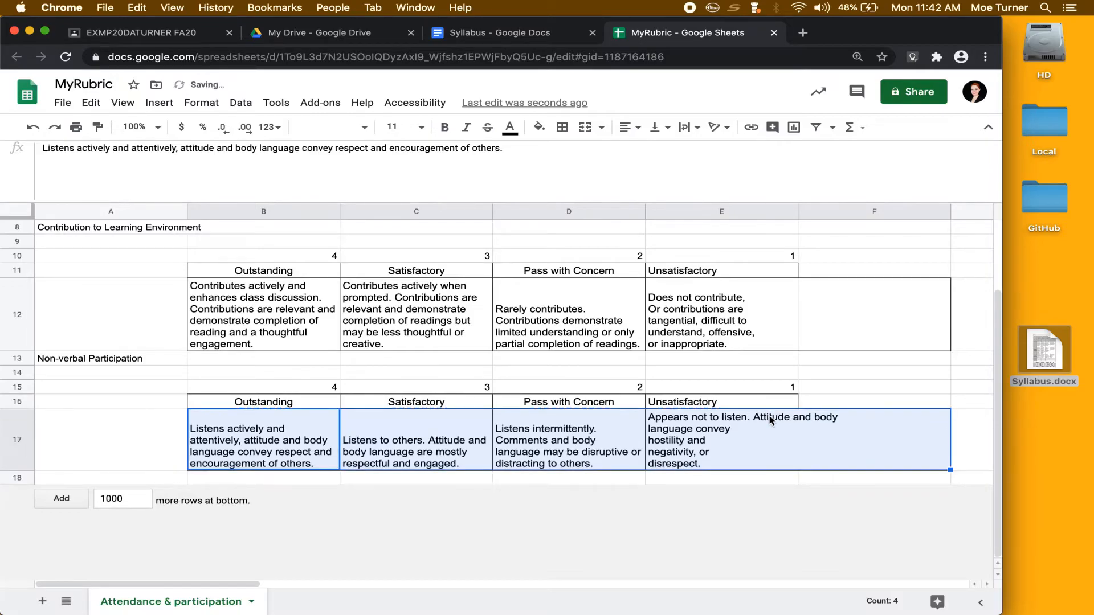
Unmerge the Non-verbal Participation Unsatisfactory description cell spanning E17:F17.
{"action": "left_click", "coordinate": [769, 417]}
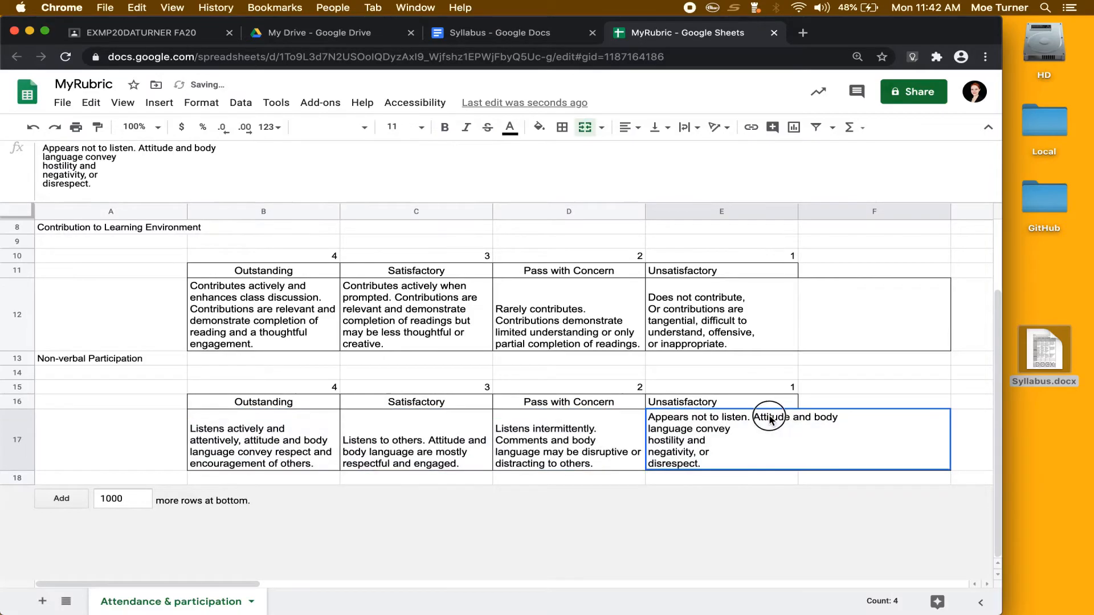
{"action": "left_click", "coordinate": [604, 132]}
{"action": "left_click", "coordinate": [620, 217]}
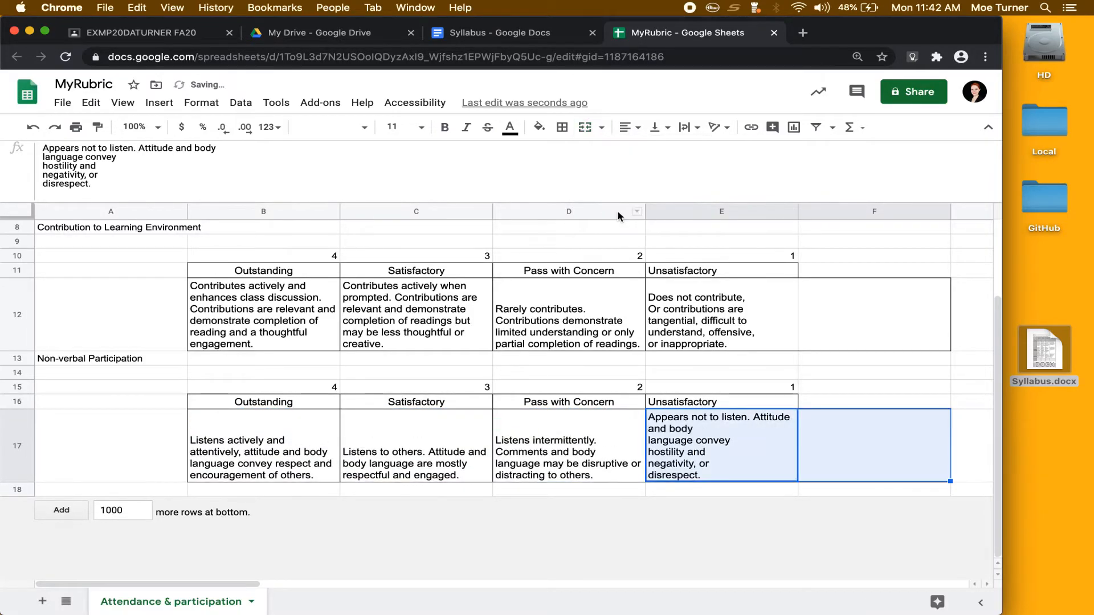
{"action": "left_click", "coordinate": [542, 349]}
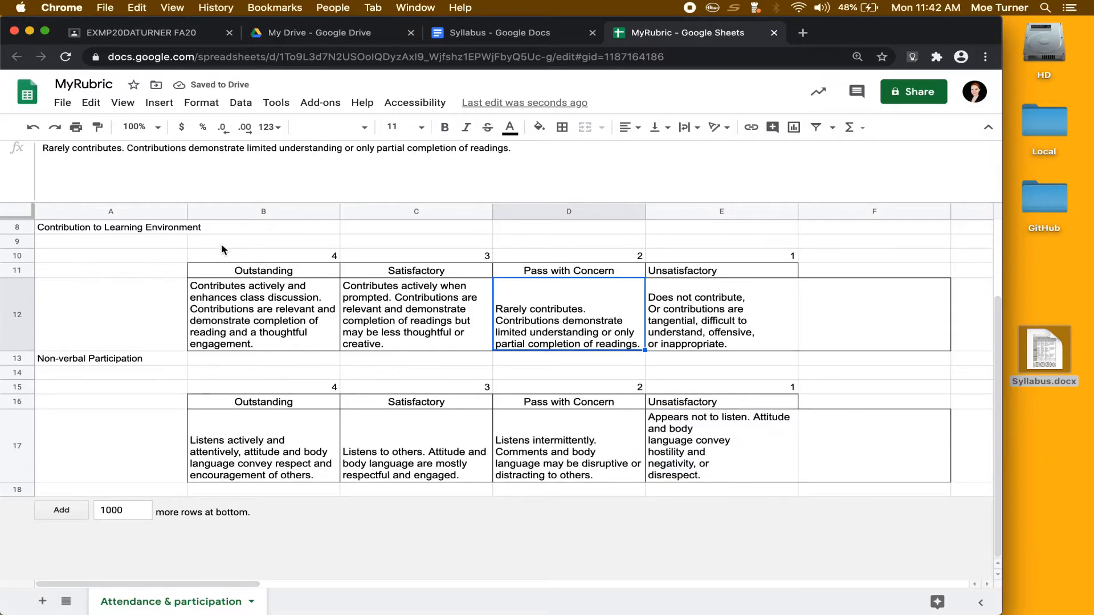
Clear all formatting from the entire Attendance & participation sheet.
{"action": "scroll", "coordinate": [221, 244], "scroll_direction": "up", "scroll_amount": 3}
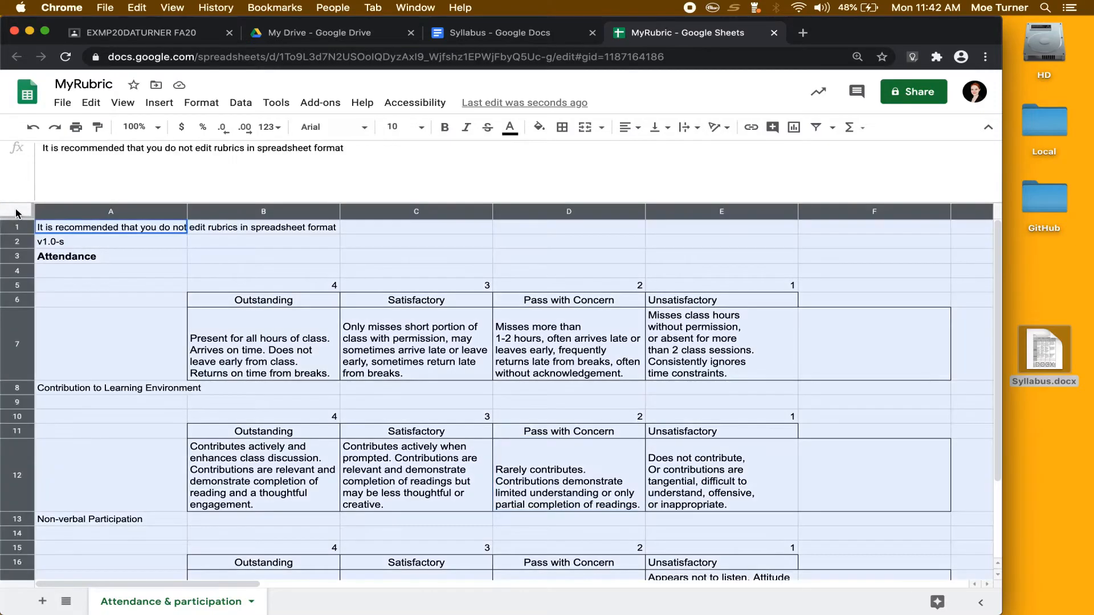
{"action": "left_click", "coordinate": [16, 213]}
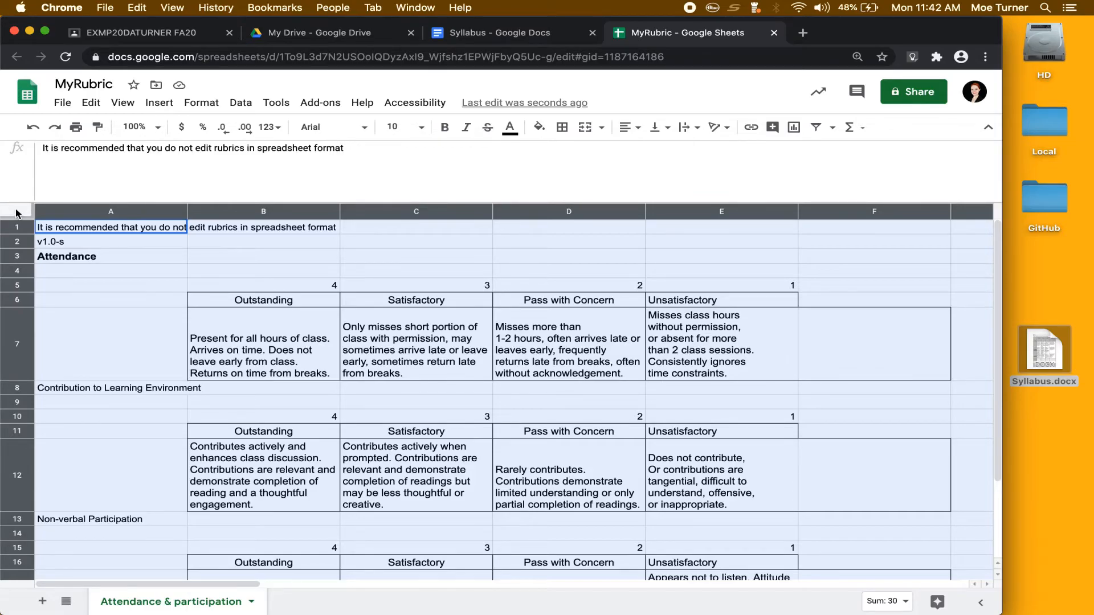
{"action": "left_click", "coordinate": [201, 101]}
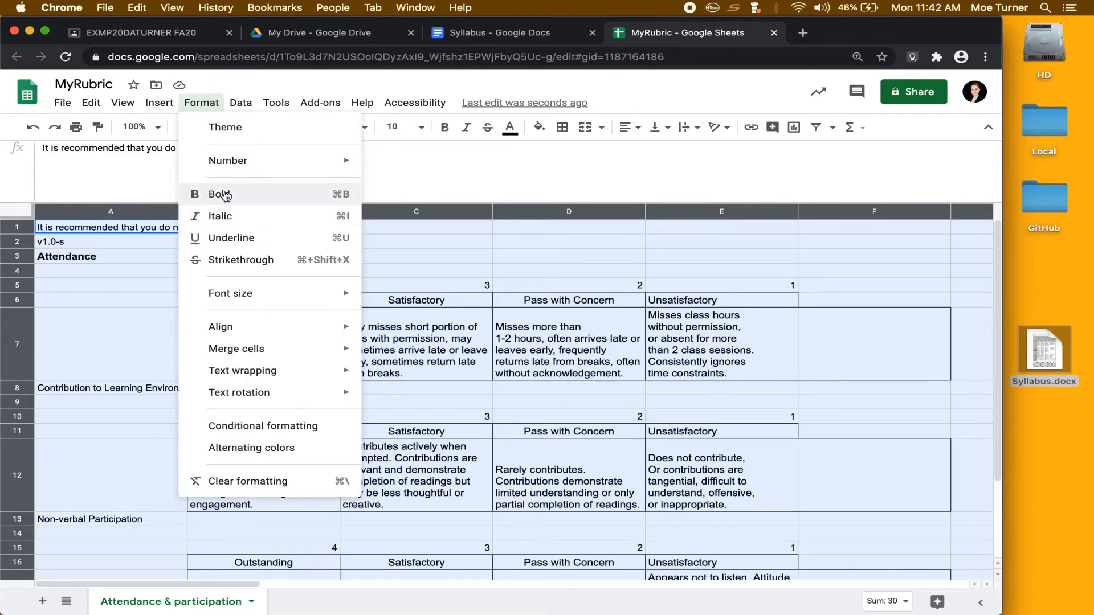
{"action": "left_click", "coordinate": [245, 482]}
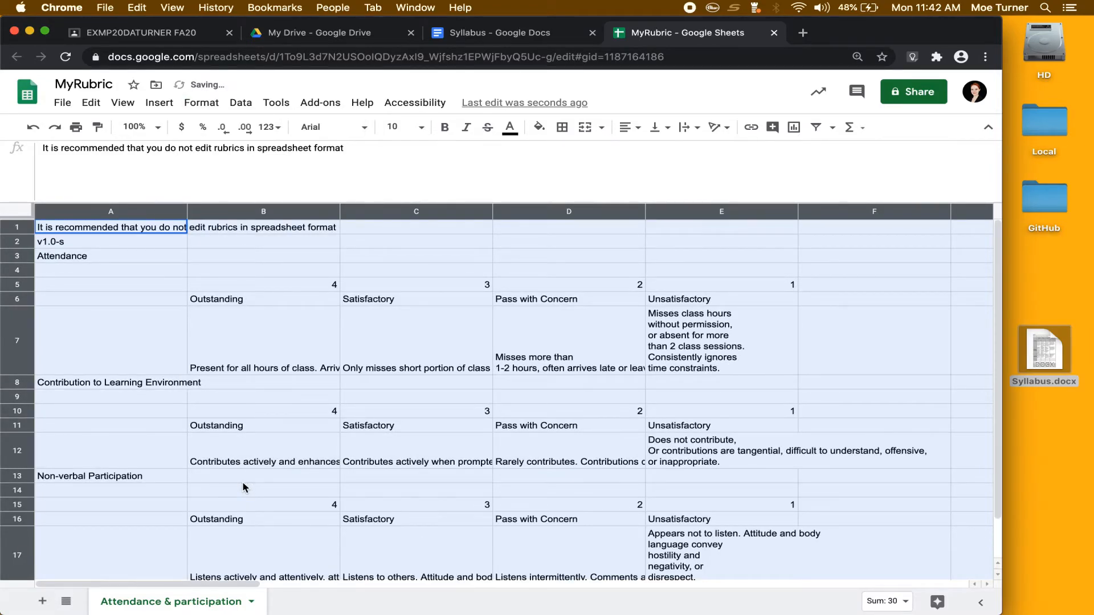
{"action": "left_click", "coordinate": [327, 429]}
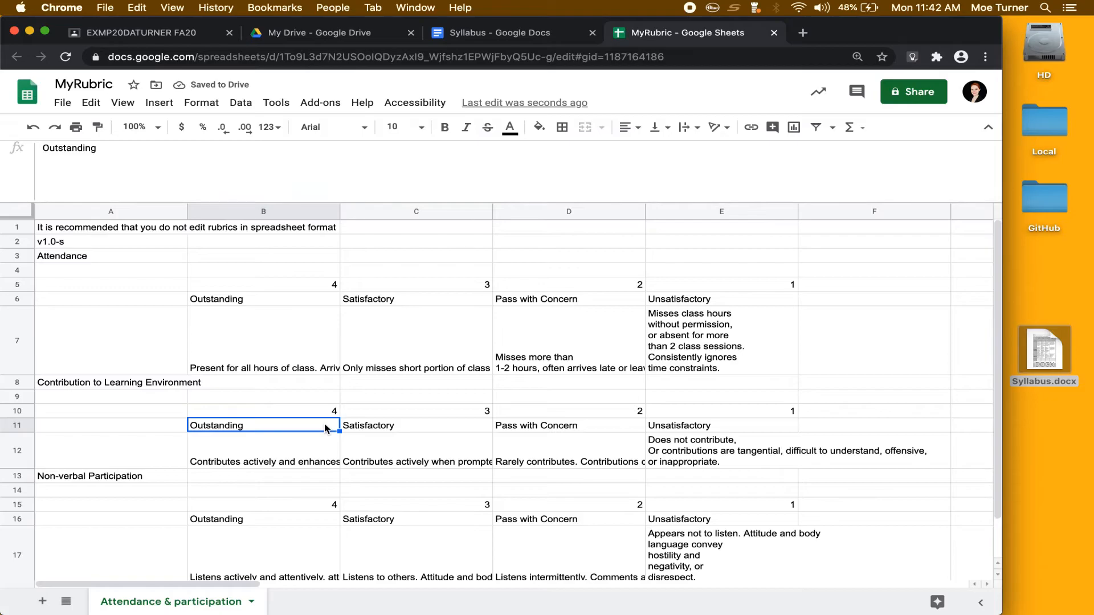
Remove the line break in the Attendance Pass with Concern description in D7 so it reads "Misses more than 1-2 hours".
{"action": "left_click", "coordinate": [558, 360]}
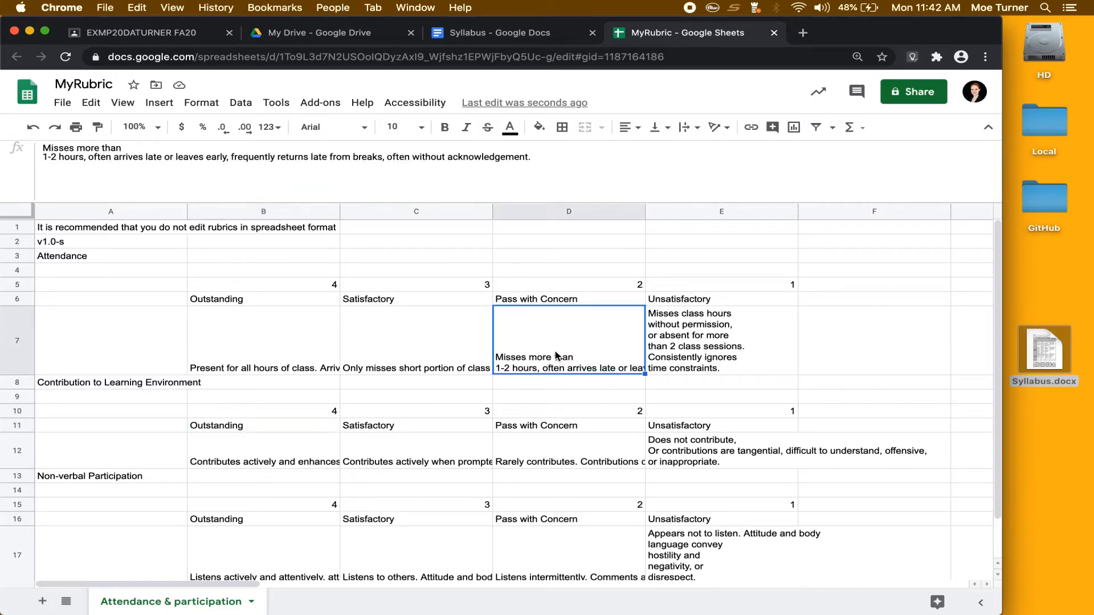
{"action": "left_click", "coordinate": [44, 164]}
{"action": "key", "text": "BackSpace"}
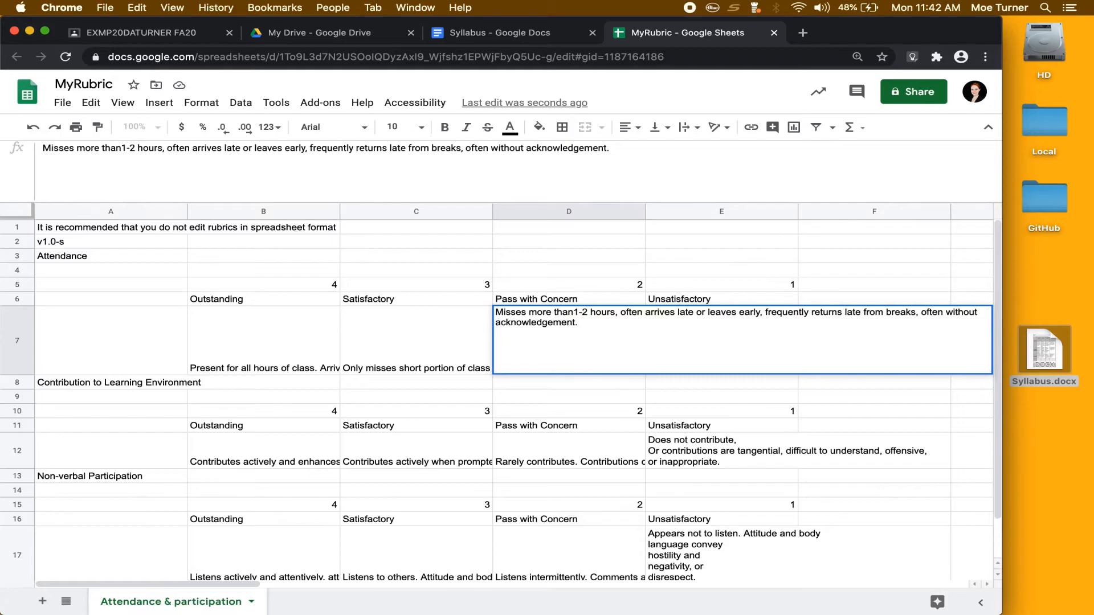
{"action": "left_click", "coordinate": [371, 342]}
Remove all line breaks from the Attendance Unsatisfactory description in E7 so the text runs as a single line.
{"action": "left_click", "coordinate": [734, 331]}
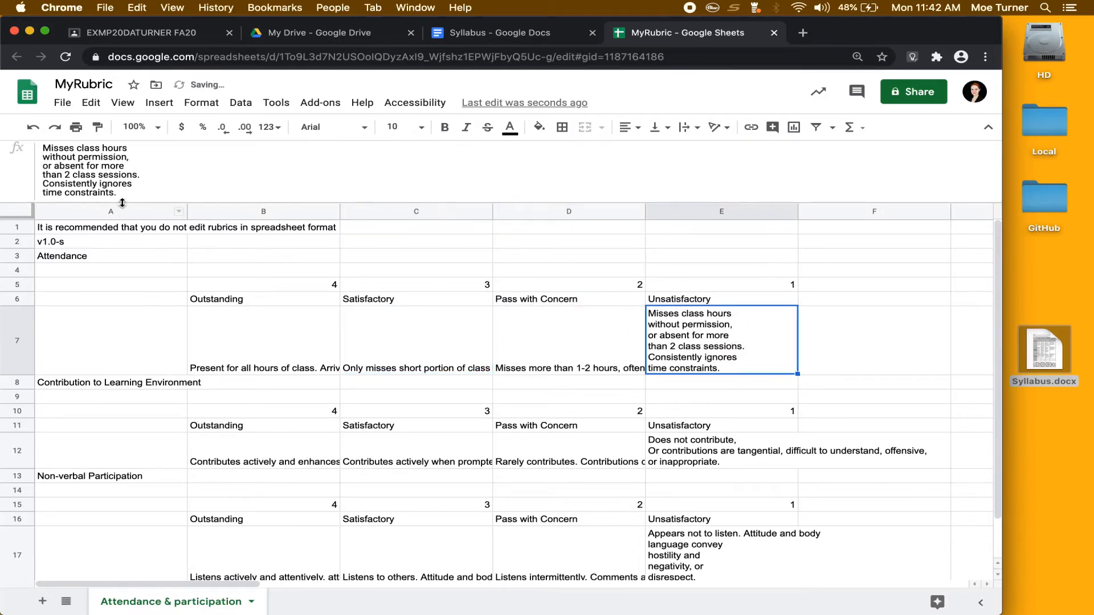
{"action": "left_click", "coordinate": [44, 158]}
{"action": "key", "text": "BackSpace"}
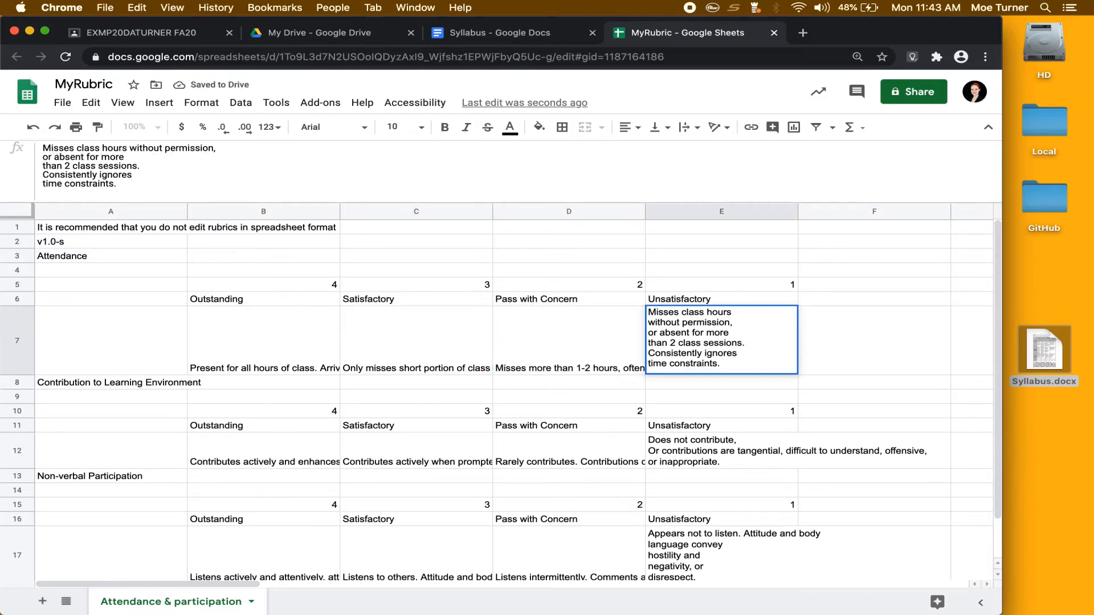
{"action": "key", "text": "BackSpace"}
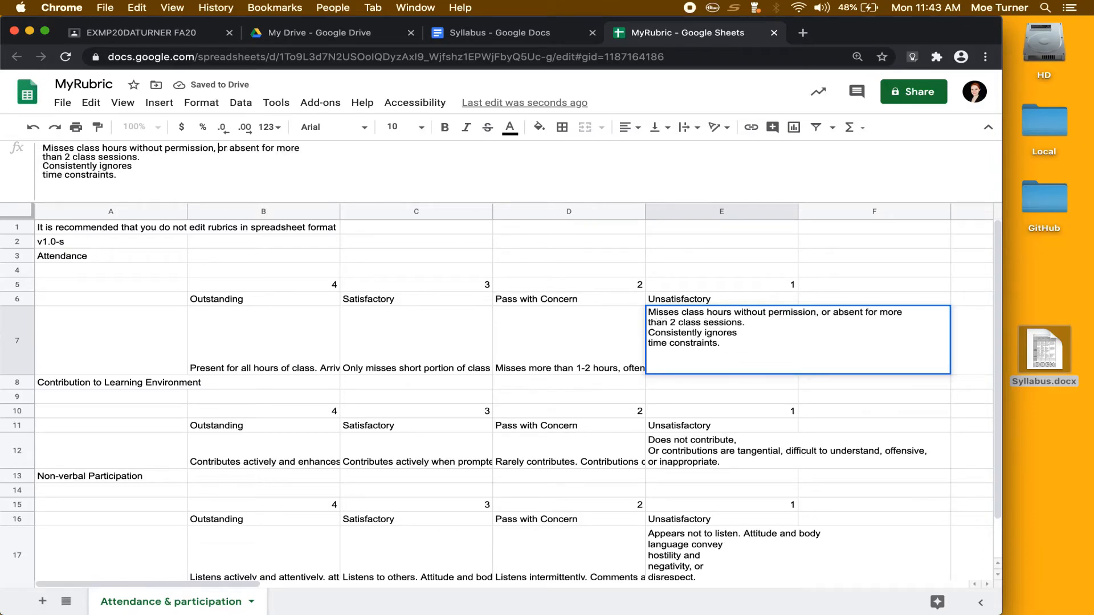
{"action": "left_click", "coordinate": [43, 157]}
{"action": "key", "text": "BackSpace"}
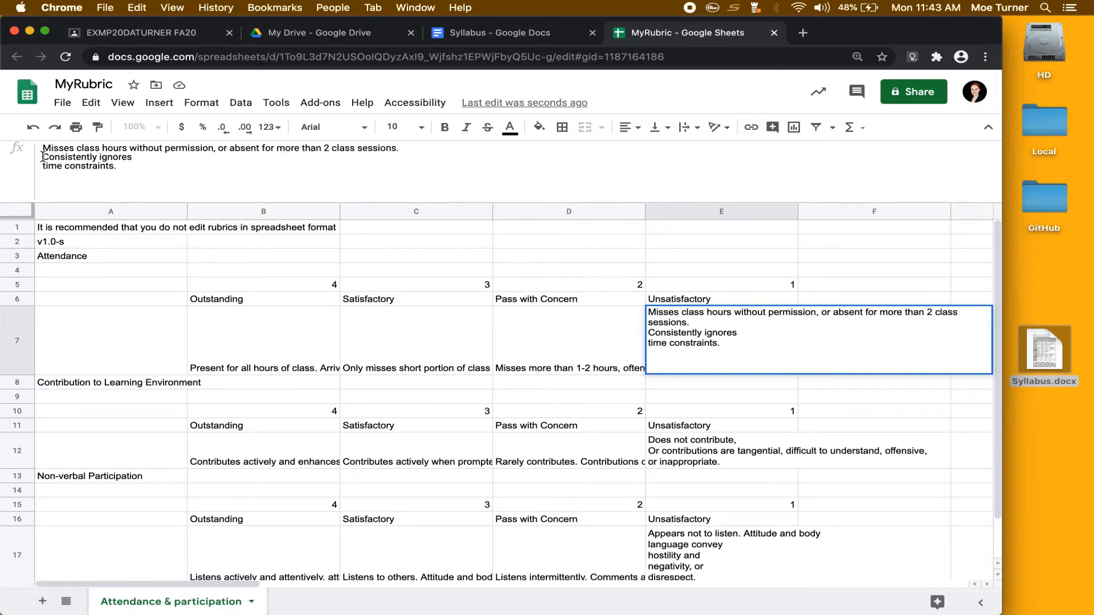
{"action": "left_click", "coordinate": [44, 166]}
{"action": "key", "text": "BackSpace"}
{"action": "left_click", "coordinate": [44, 157]}
{"action": "key", "text": "BackSpace"}
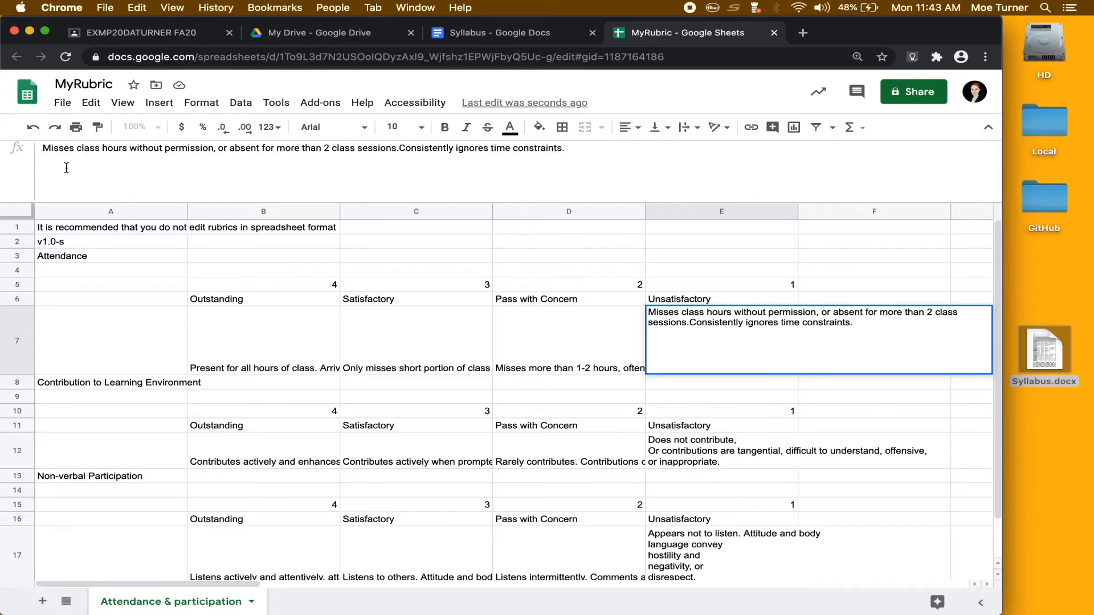
{"action": "left_click", "coordinate": [631, 445]}
Remove both line breaks from the Contribution to Learning Environment Unsatisfactory description in E12.
{"action": "left_click", "coordinate": [693, 383]}
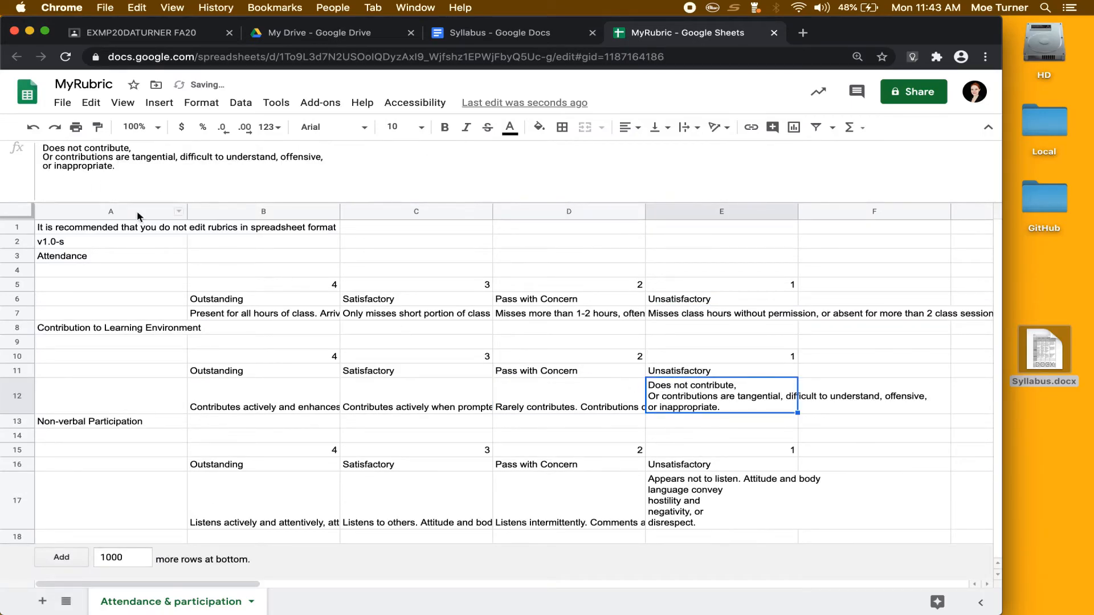
{"action": "left_click", "coordinate": [43, 157]}
{"action": "key", "text": "BackSpace"}
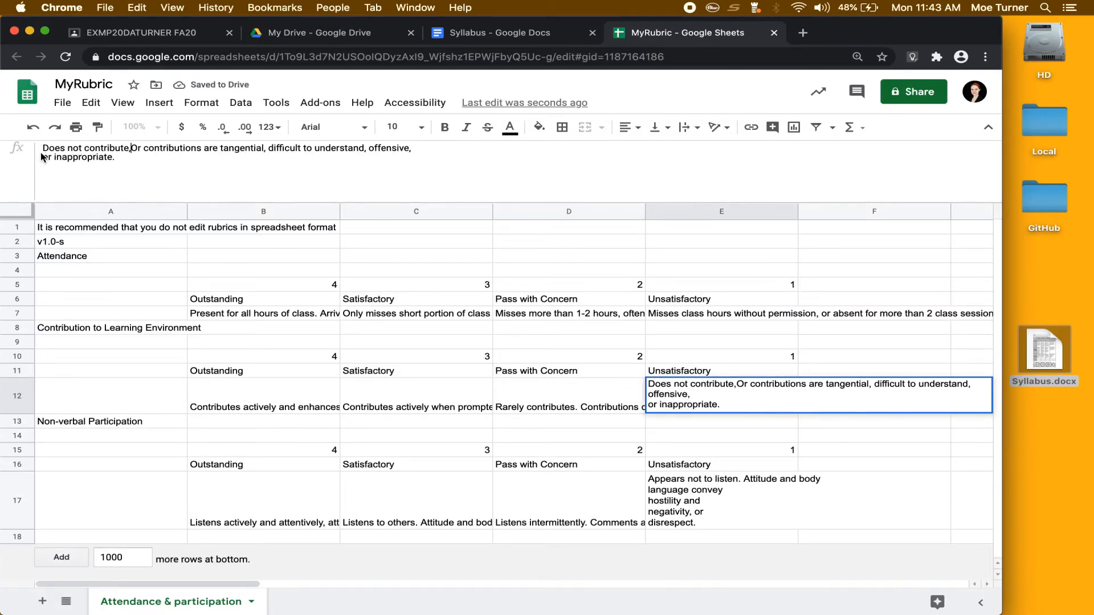
{"action": "left_click", "coordinate": [43, 157]}
{"action": "key", "text": "BackSpace"}
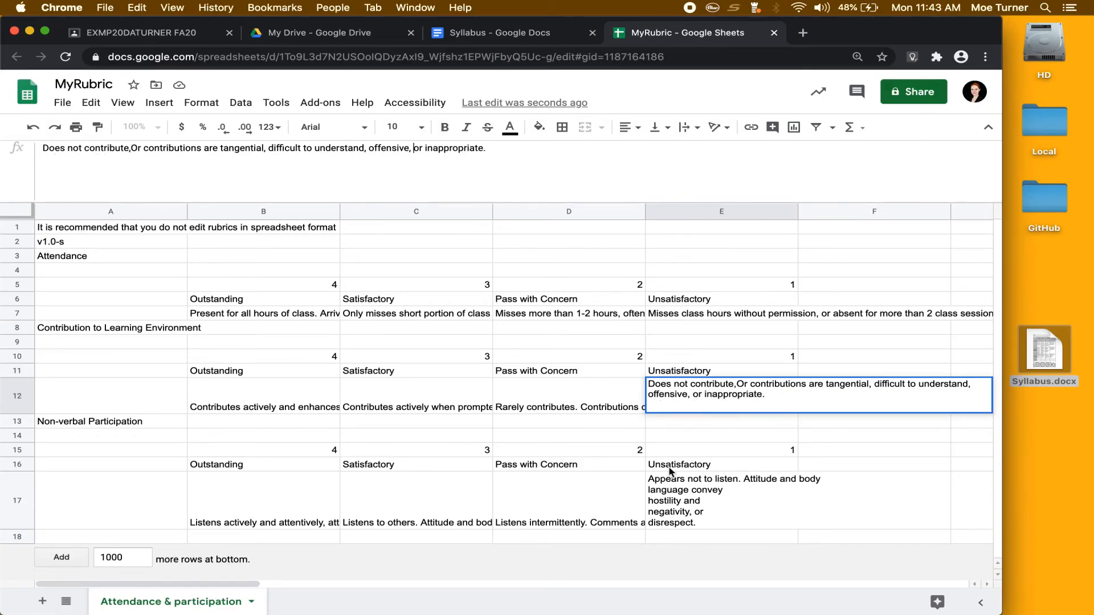
Join the Non-verbal Participation Unsatisfactory description in E17 into one line by removing its line breaks.
{"action": "left_click", "coordinate": [695, 510]}
{"action": "left_click", "coordinate": [43, 158]}
{"action": "key", "text": "BackSpace"}
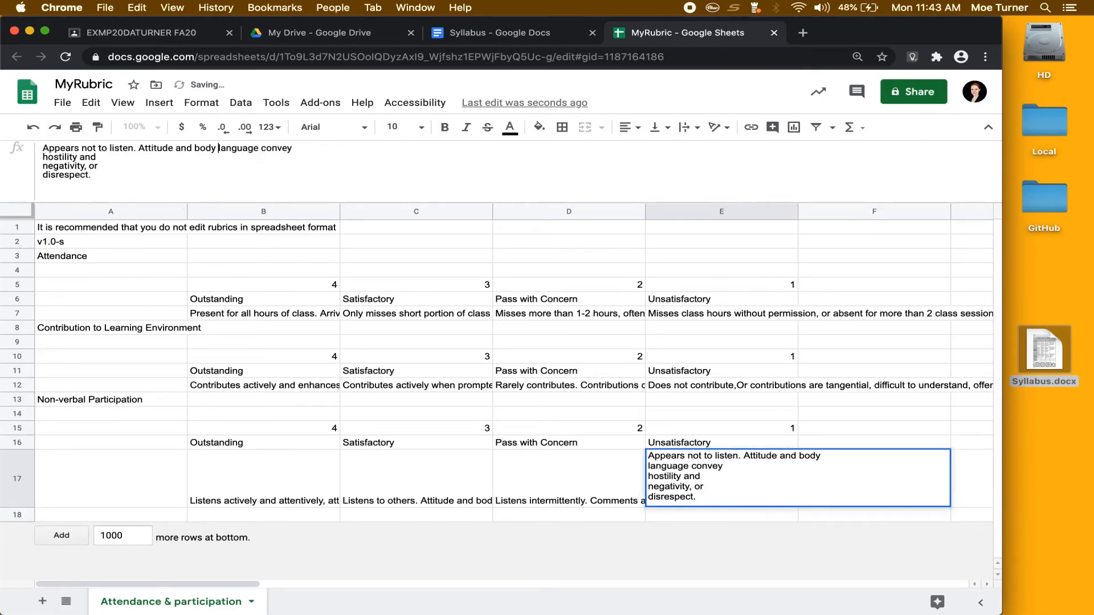
{"action": "left_click", "coordinate": [43, 158]}
{"action": "key", "text": "BackSpace"}
{"action": "left_click", "coordinate": [43, 158]}
{"action": "key", "text": "BackSpace"}
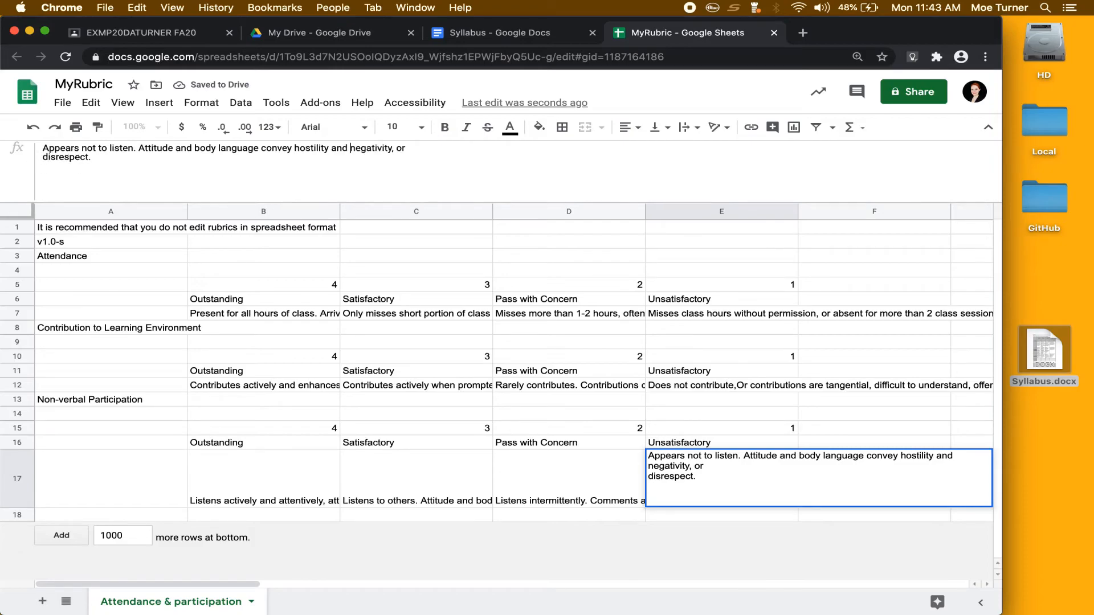
{"action": "left_click", "coordinate": [43, 158]}
{"action": "key", "text": "BackSpace"}
{"action": "left_click", "coordinate": [475, 354]}
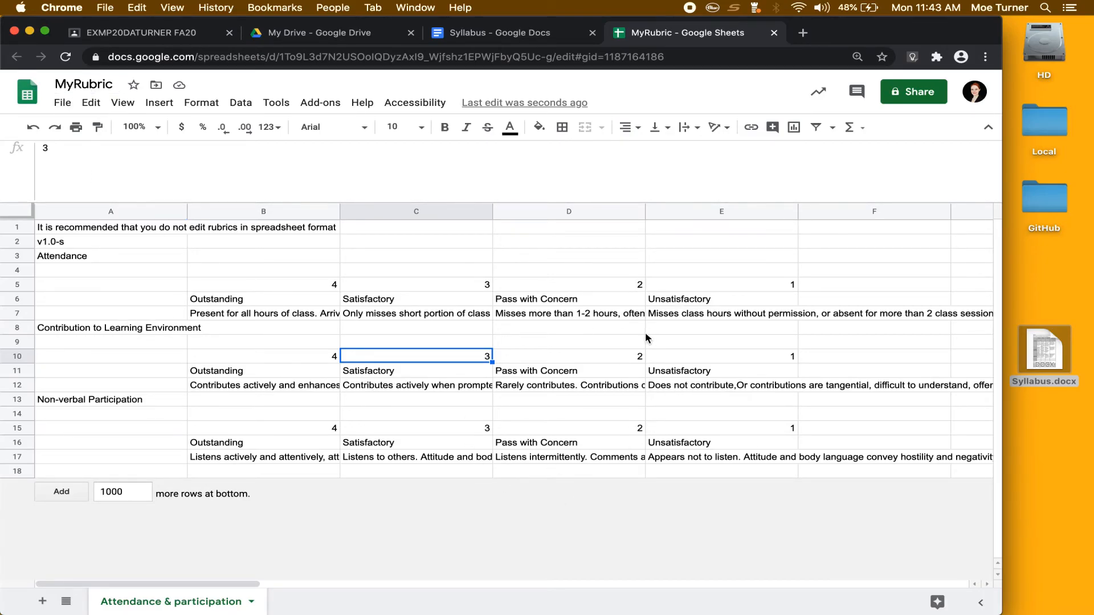
Switch to the class in Google Classroom and create a new assignment in its classwork.
{"action": "left_click", "coordinate": [130, 33]}
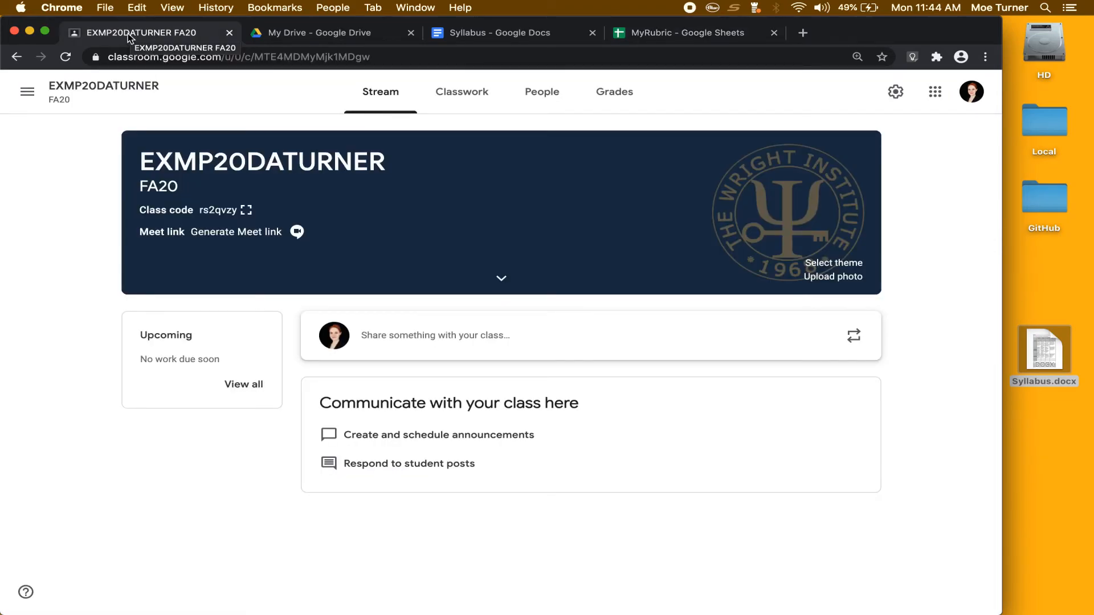
{"action": "left_click", "coordinate": [463, 97]}
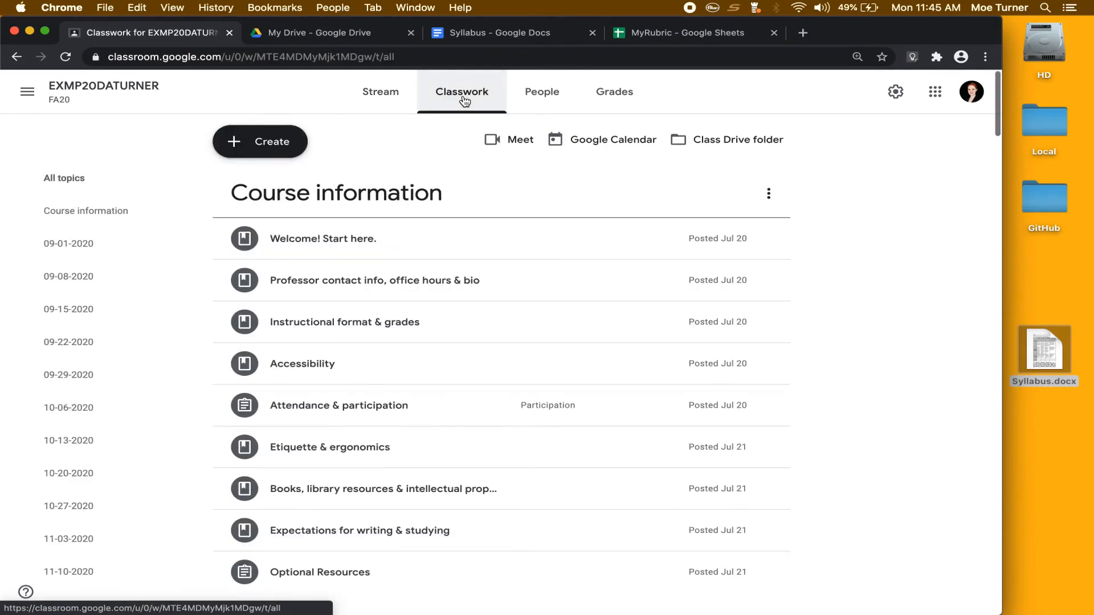
{"action": "left_click", "coordinate": [272, 147]}
{"action": "left_click", "coordinate": [273, 182]}
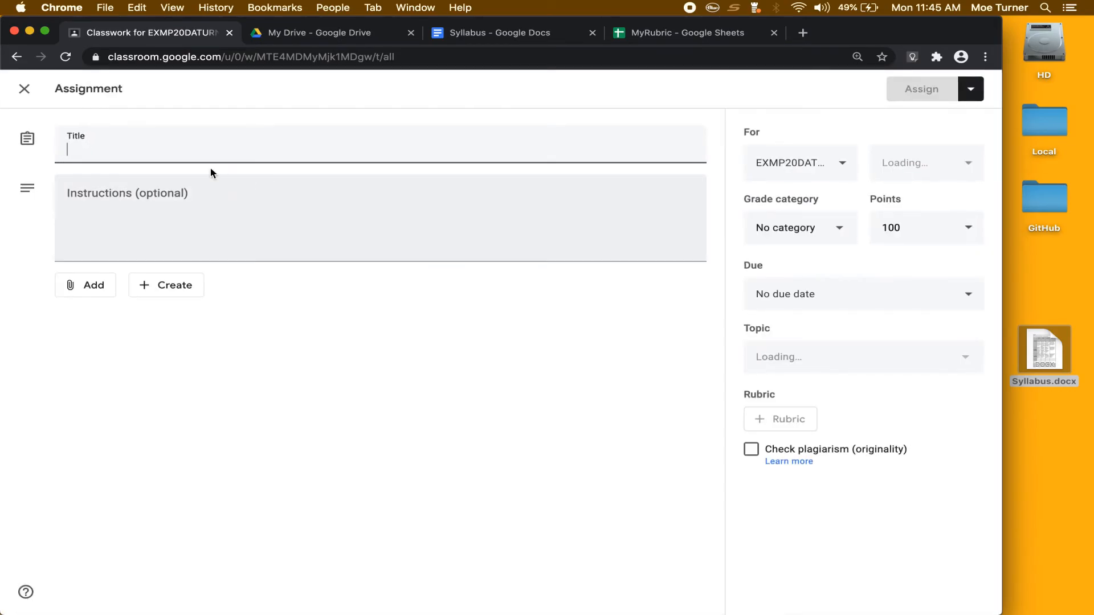
Title the new assignment "My assignment".
{"action": "type", "text": "My as"}
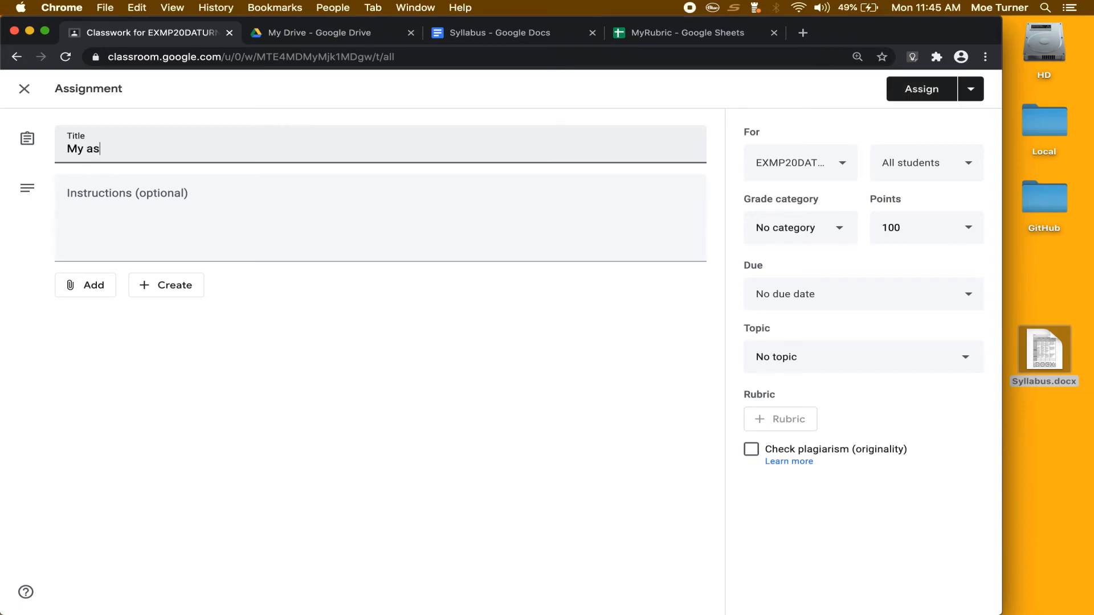
{"action": "type", "text": "signemnt"}
{"action": "key", "text": "BackSpace"}
{"action": "key", "text": "BackSpace"}
{"action": "key", "text": "BackSpace"}
{"action": "key", "text": "BackSpace"}
{"action": "type", "text": "nment"}
{"action": "left_click", "coordinate": [481, 226]}
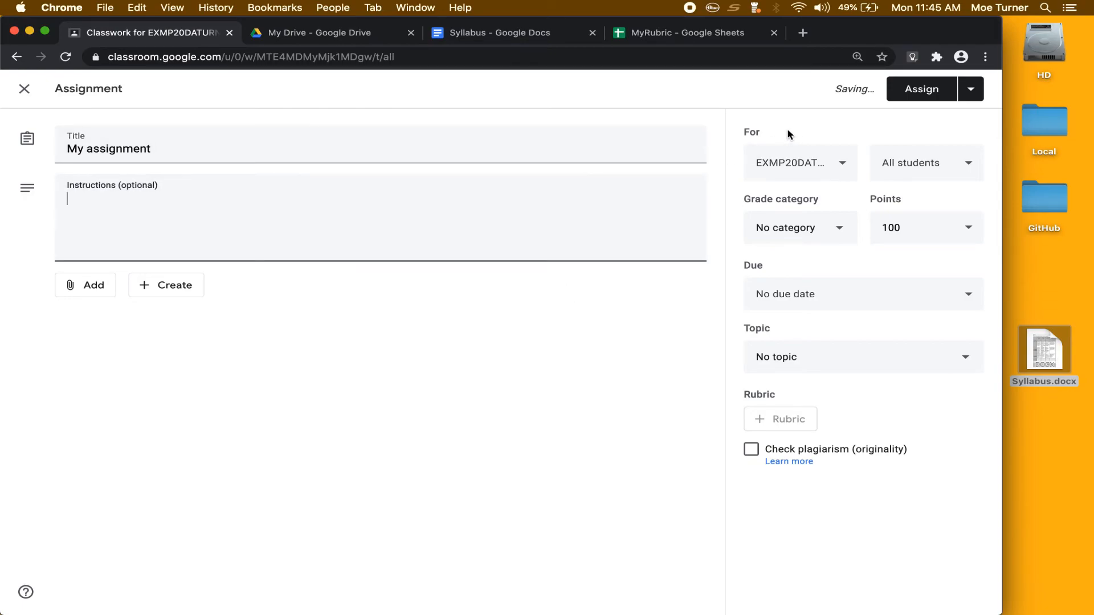
Import the assignment's rubric from the MyRubric spreadsheet in Google Drive.
{"action": "left_click", "coordinate": [776, 424]}
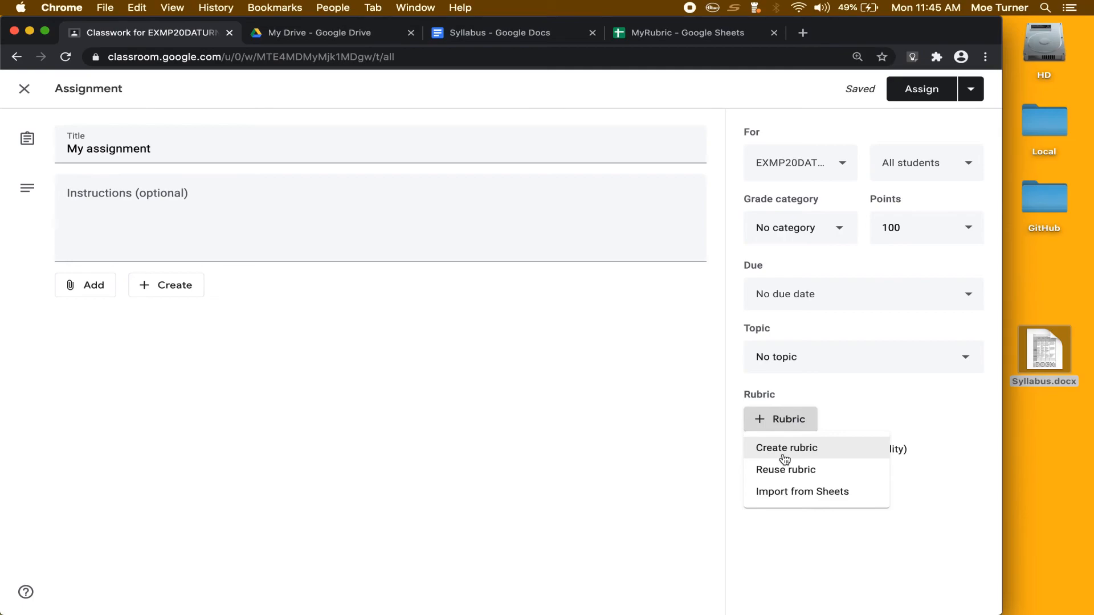
{"action": "left_click", "coordinate": [786, 491]}
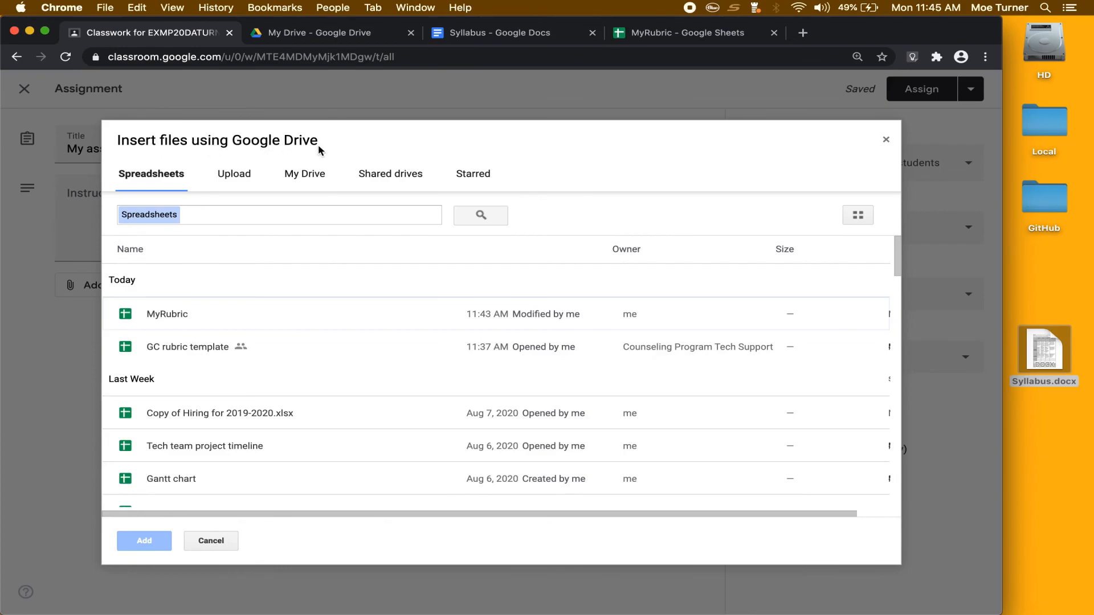
{"action": "left_click", "coordinate": [159, 317]}
{"action": "left_click", "coordinate": [144, 539]}
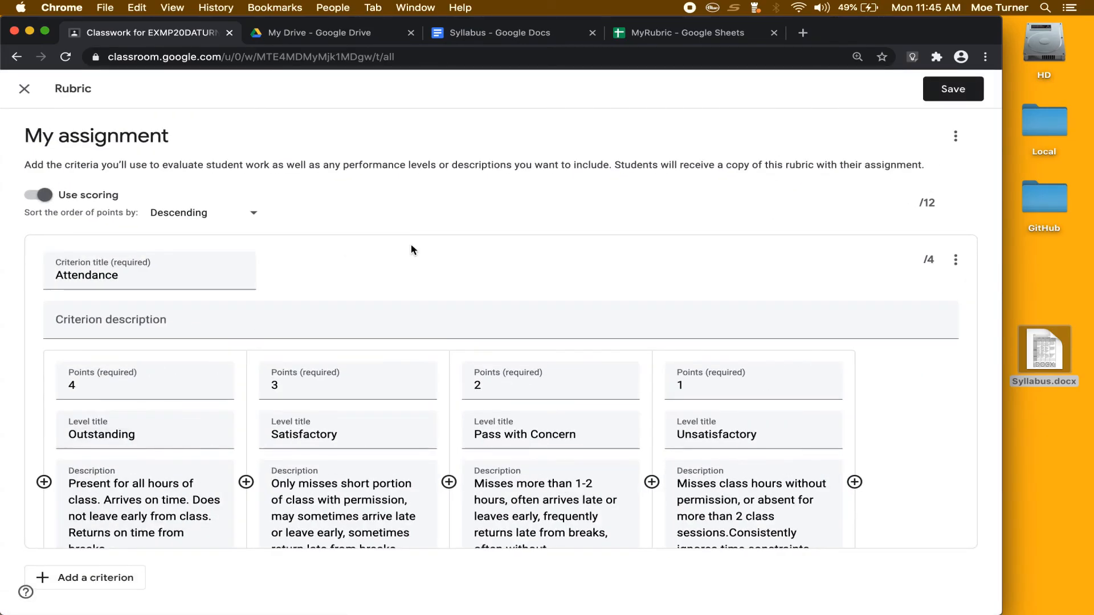
Review the imported criteria from Attendance through Non-verbal Participation and save the rubric.
{"action": "scroll", "coordinate": [484, 319], "scroll_direction": "down", "scroll_amount": 1}
{"action": "scroll", "coordinate": [484, 319], "scroll_direction": "down", "scroll_amount": 10}
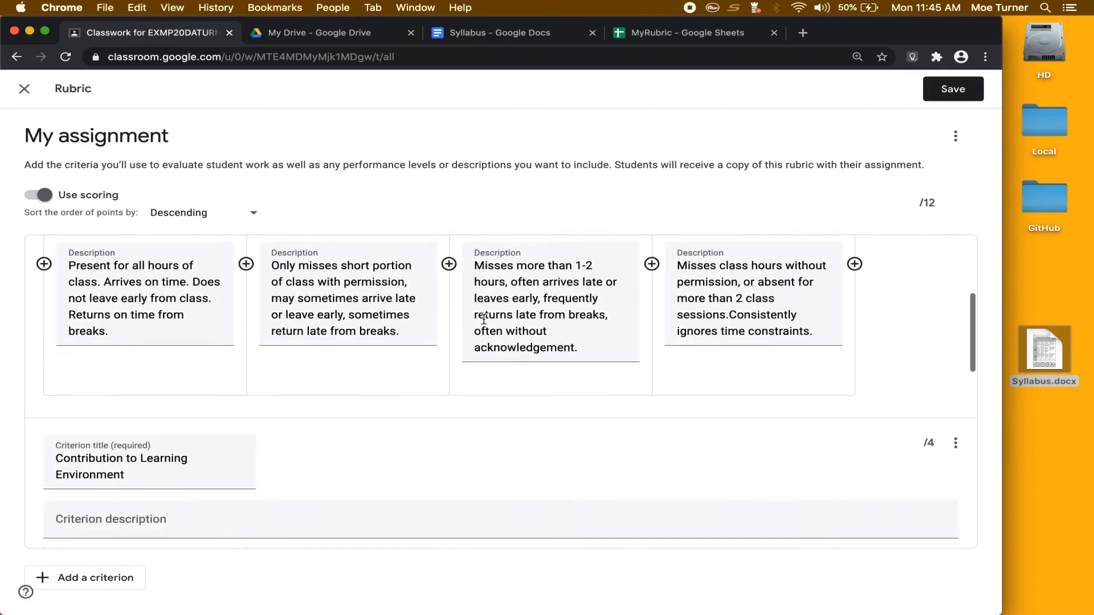
{"action": "scroll", "coordinate": [484, 323], "scroll_direction": "down", "scroll_amount": 6}
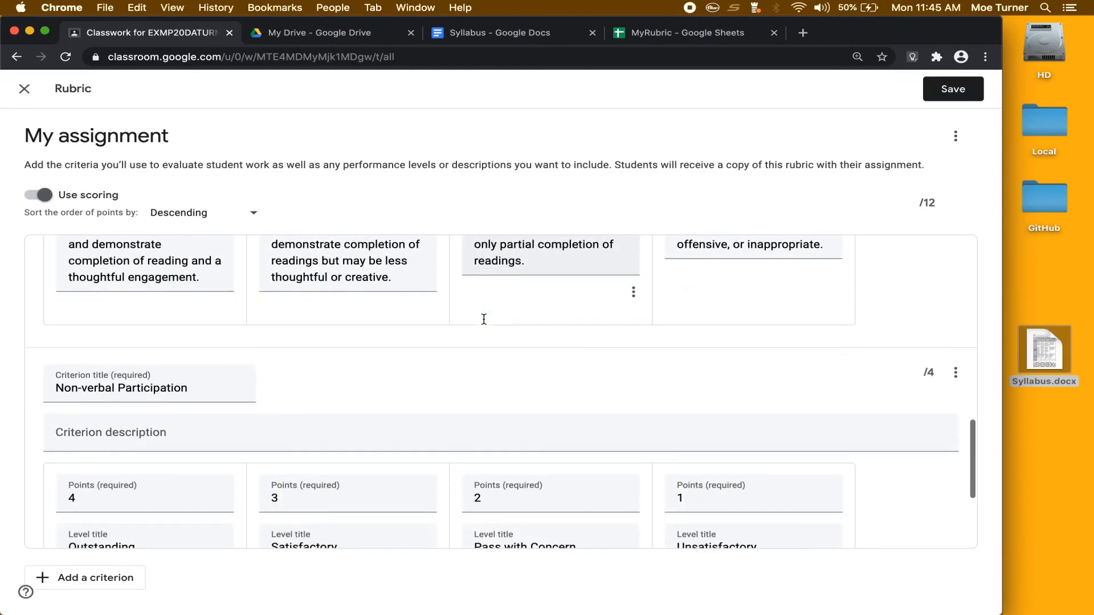
{"action": "scroll", "coordinate": [484, 319], "scroll_direction": "up", "scroll_amount": 15}
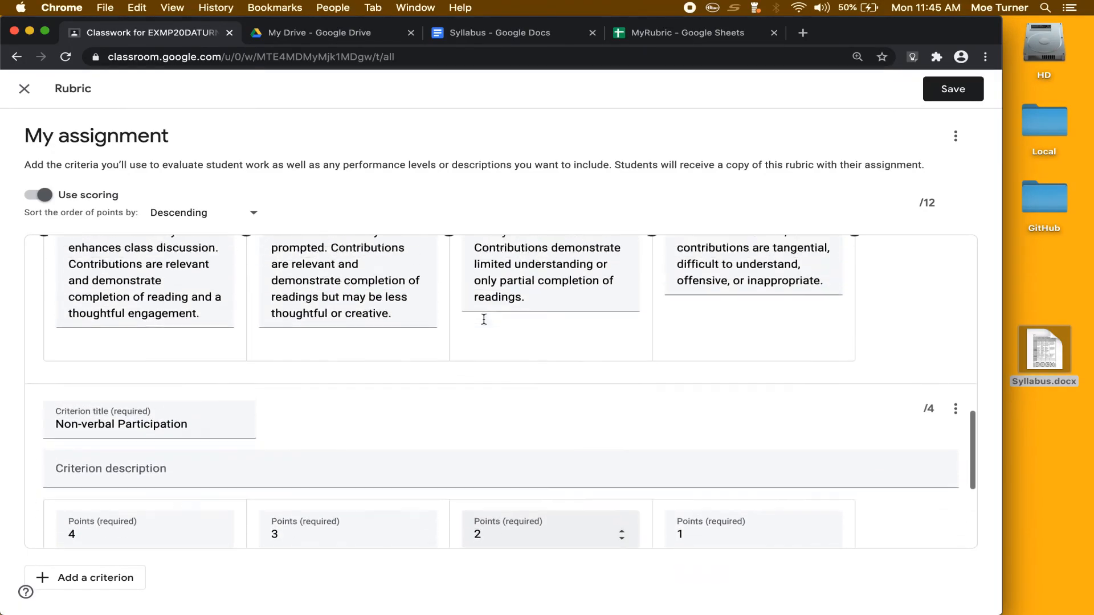
{"action": "scroll", "coordinate": [484, 319], "scroll_direction": "up", "scroll_amount": 2}
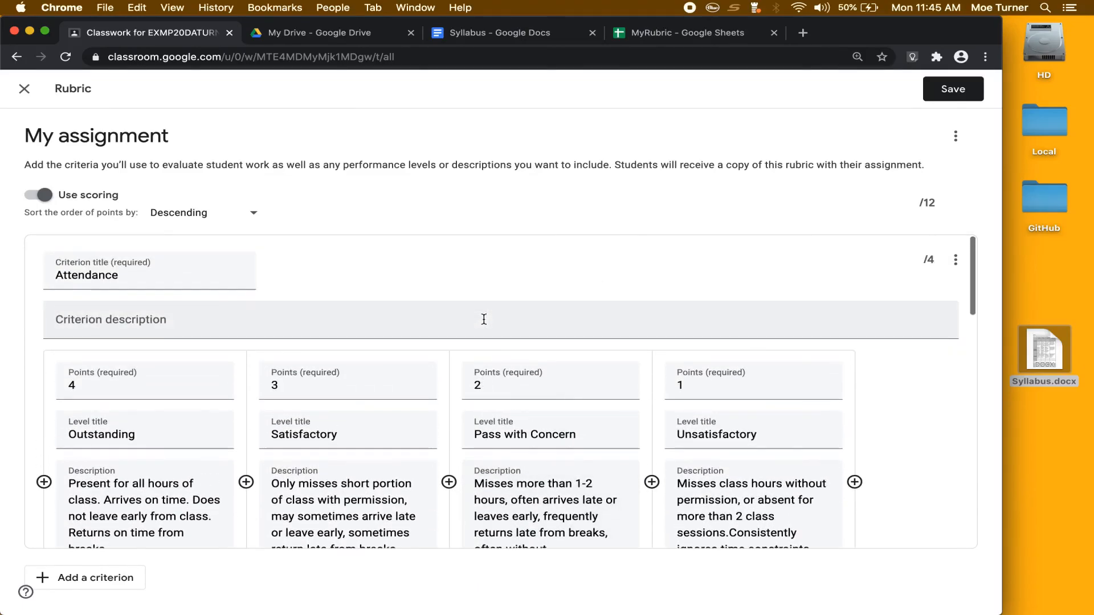
{"action": "left_click", "coordinate": [952, 91]}
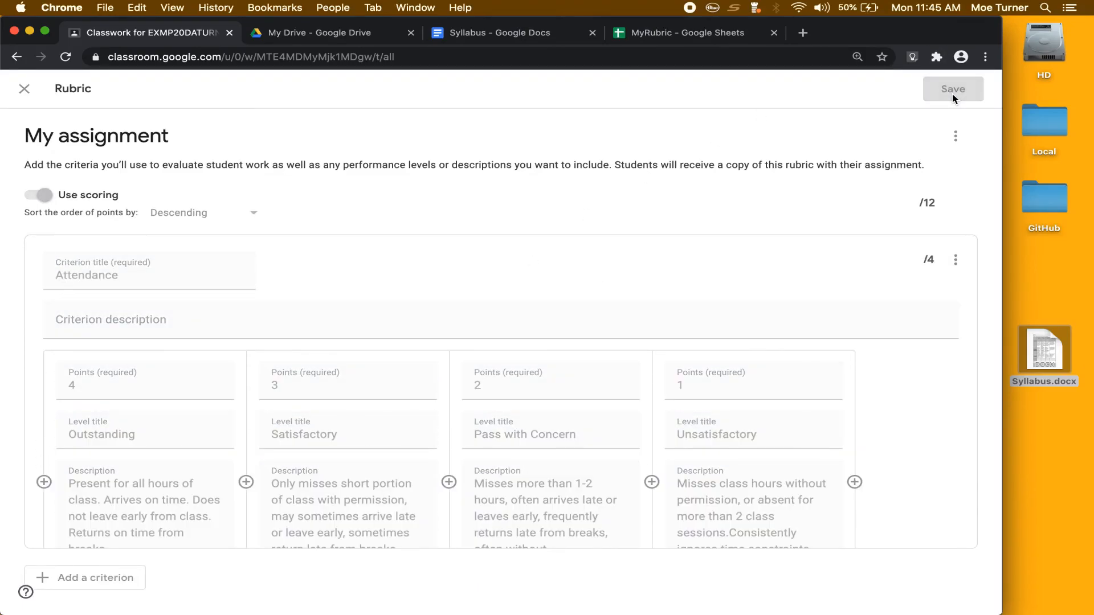